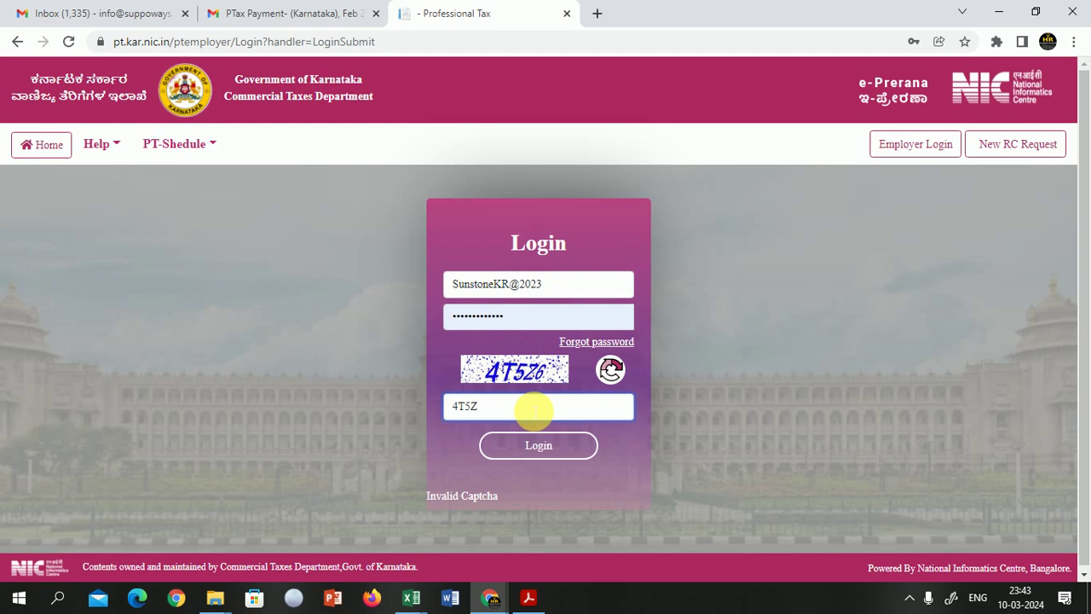
Step: Replace the captcha with the newly shown code and log in to the employer account
{"action": "left_click", "coordinate": [538, 446]}
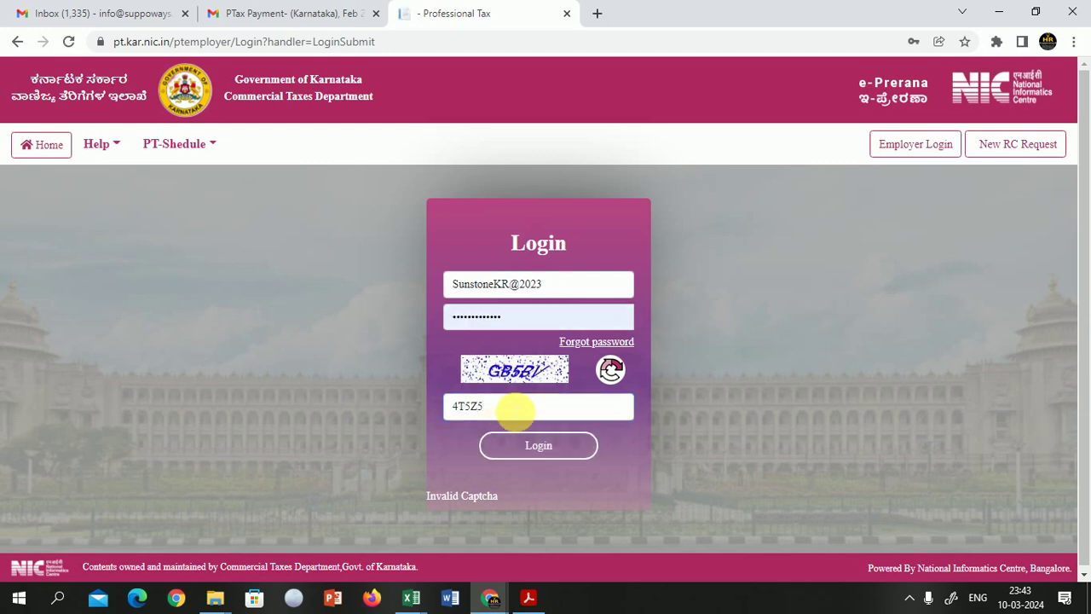
{"action": "double_click", "coordinate": [522, 409]}
{"action": "type", "text": "G"}
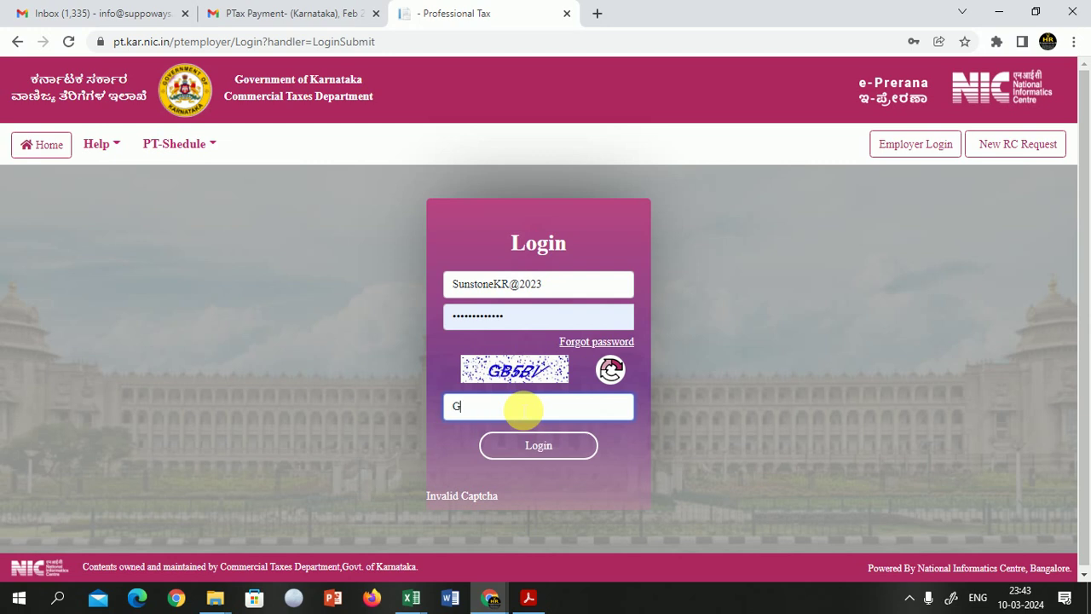
{"action": "type", "text": "B5BV"}
{"action": "left_click", "coordinate": [540, 446]}
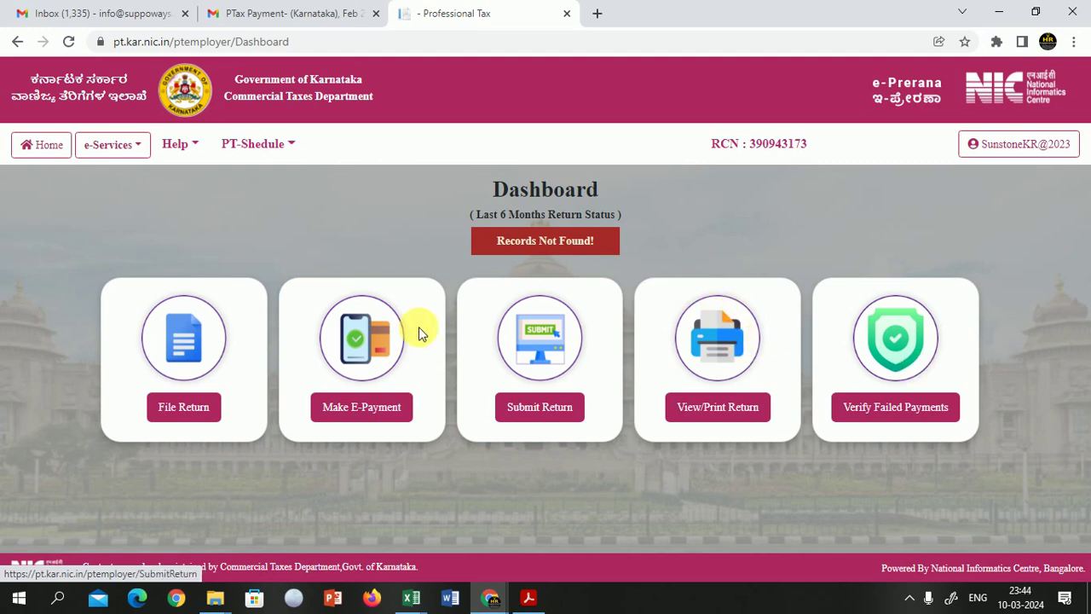
Step: Start a new return and set the period type to Monthly and the year to 2024
{"action": "left_click", "coordinate": [179, 409]}
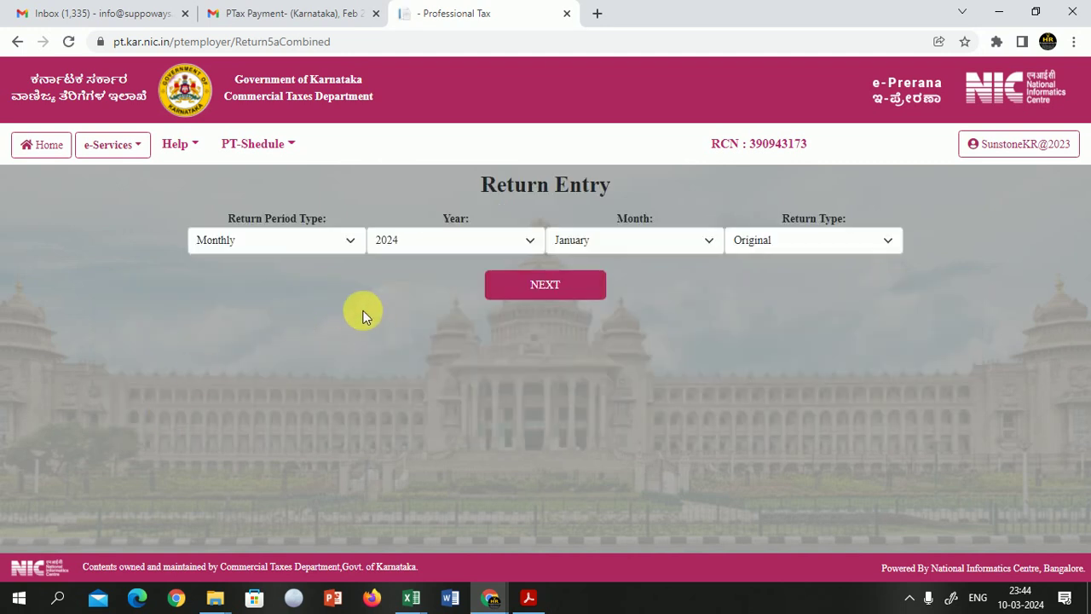
{"action": "left_click", "coordinate": [318, 243]}
{"action": "left_click", "coordinate": [318, 239]}
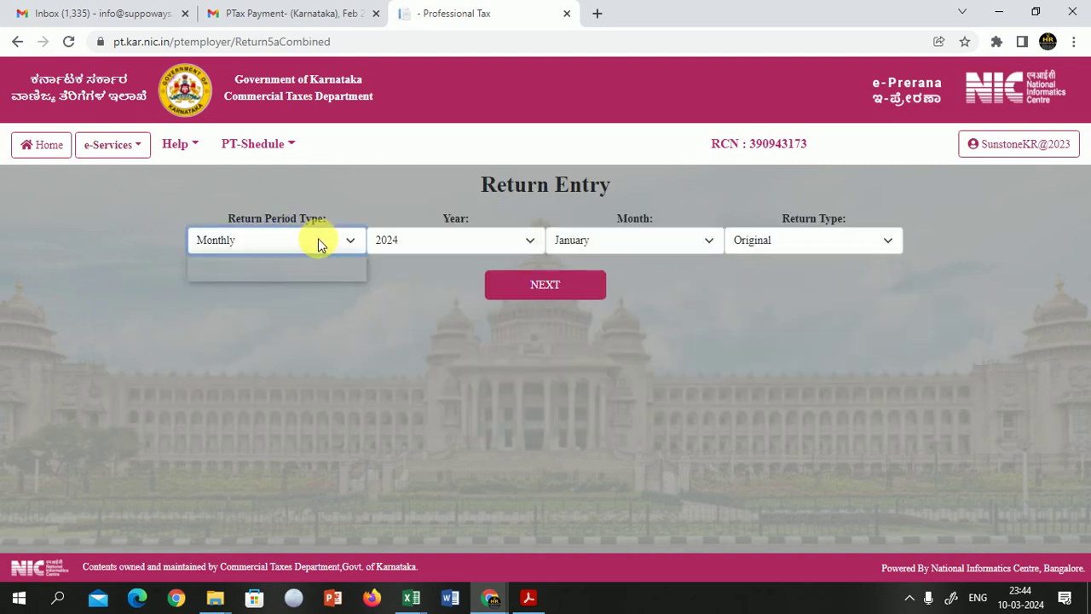
{"action": "left_click", "coordinate": [452, 248]}
{"action": "left_click", "coordinate": [453, 248]}
{"action": "left_click", "coordinate": [494, 243]}
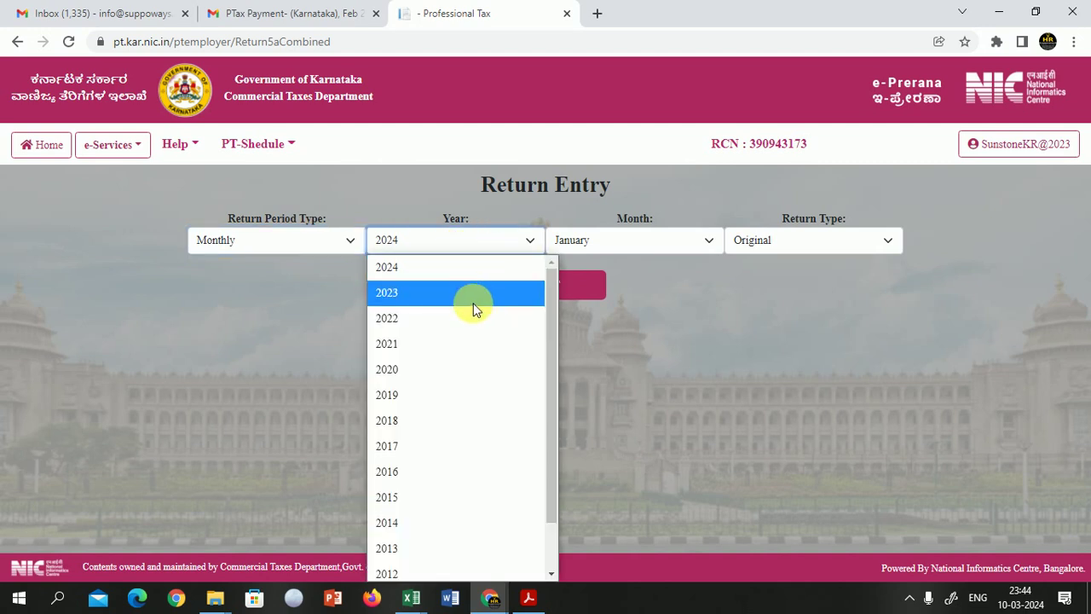
{"action": "left_click", "coordinate": [512, 245]}
Step: Choose February with return type Original and load the tax table
{"action": "left_click", "coordinate": [625, 238]}
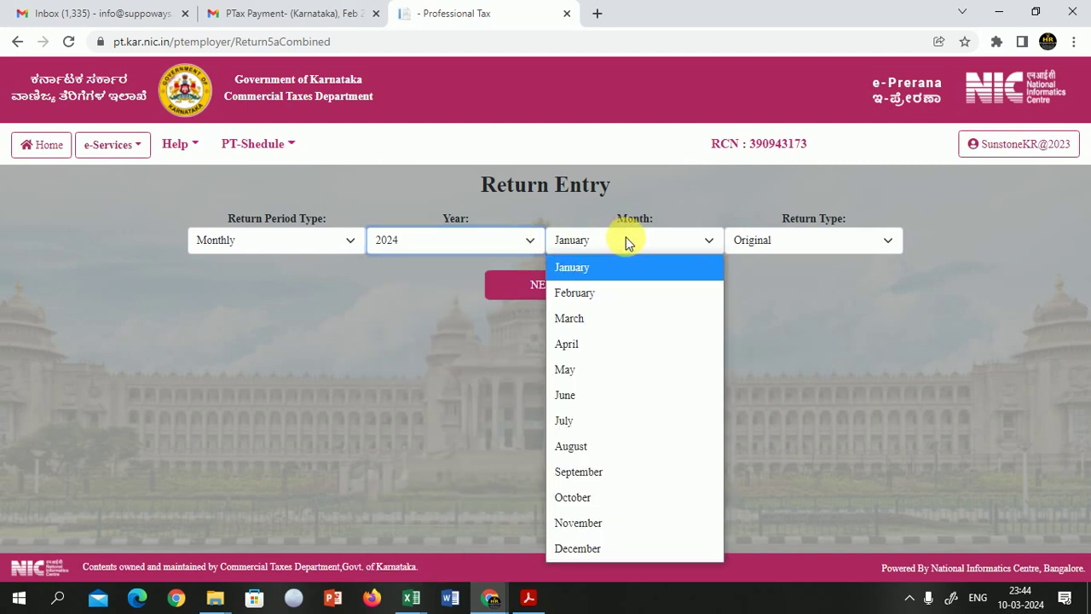
{"action": "left_click", "coordinate": [602, 294]}
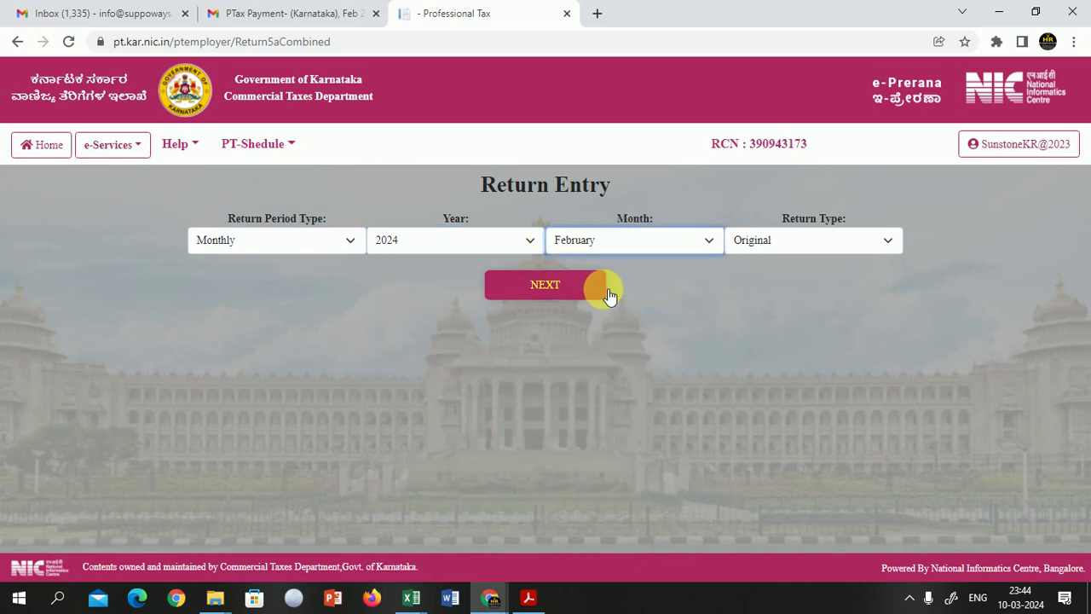
{"action": "left_click", "coordinate": [772, 245]}
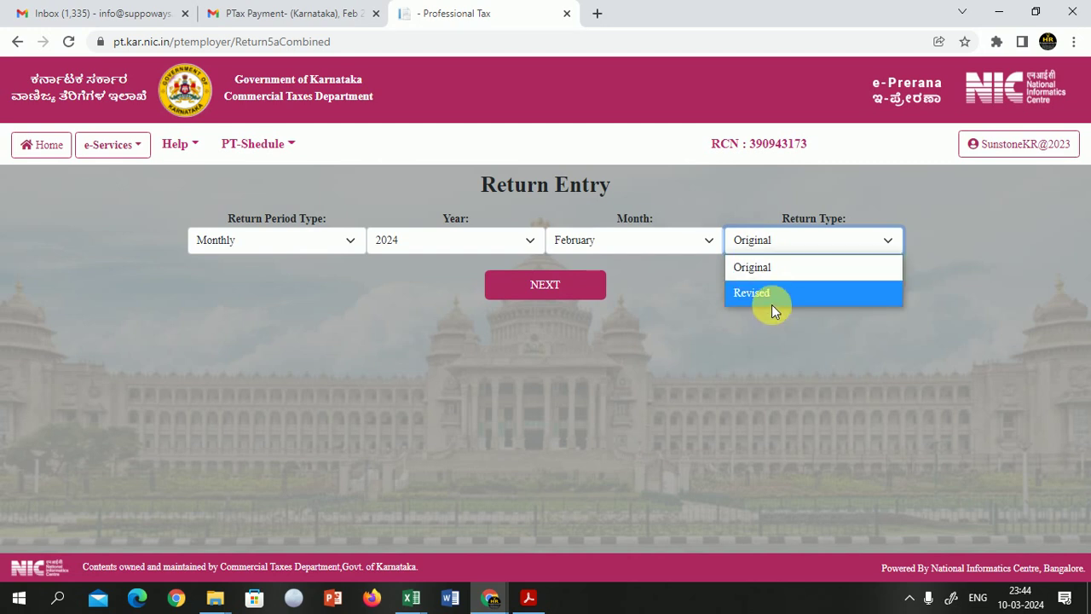
{"action": "left_click", "coordinate": [763, 269]}
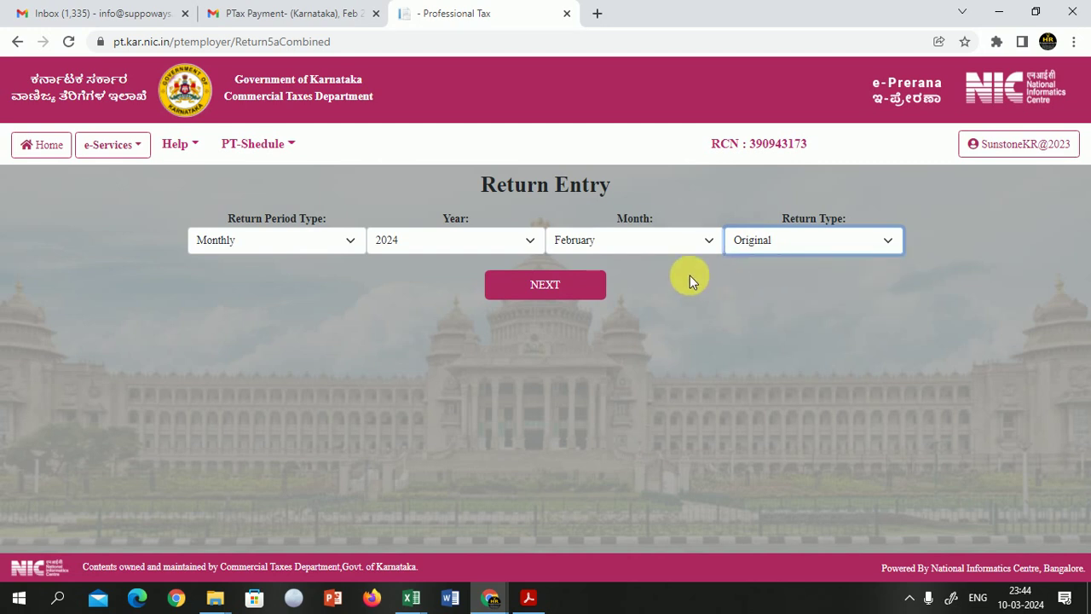
{"action": "left_click", "coordinate": [600, 291]}
{"action": "left_click", "coordinate": [756, 251]}
{"action": "left_click", "coordinate": [755, 248]}
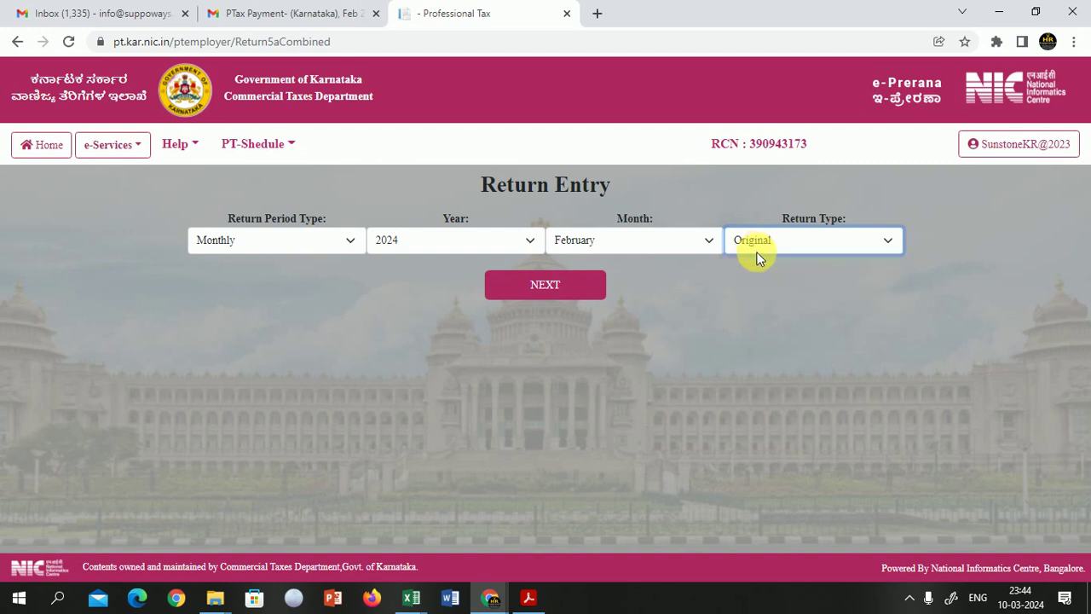
{"action": "left_click", "coordinate": [535, 290]}
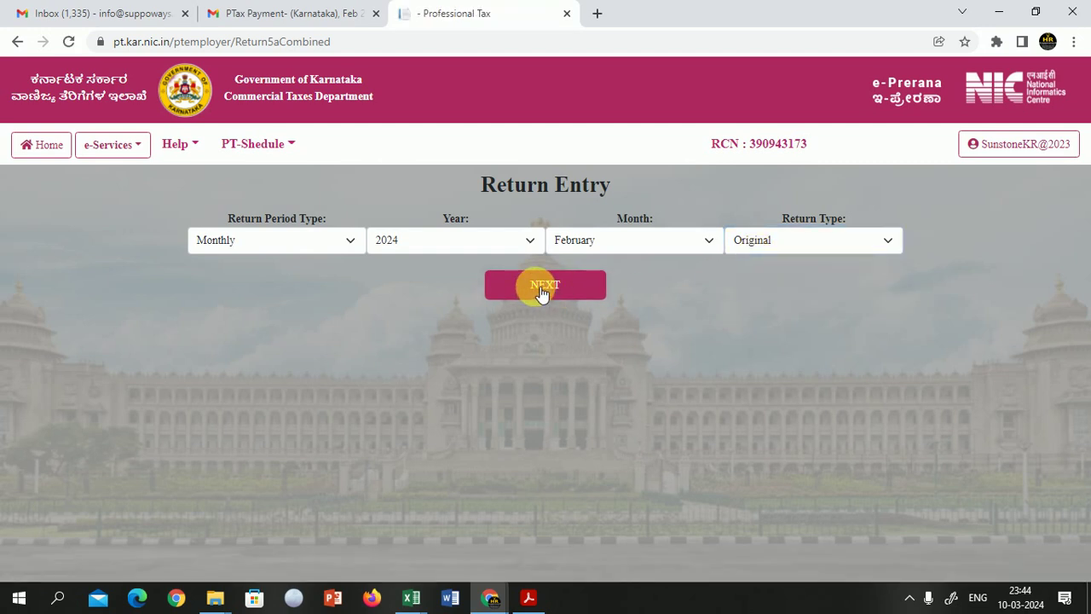
Step: Scroll down to view the February 2024 tax table at rate 200 with zero employees
{"action": "scroll", "coordinate": [539, 322], "scroll_direction": "down", "scroll_amount": 2}
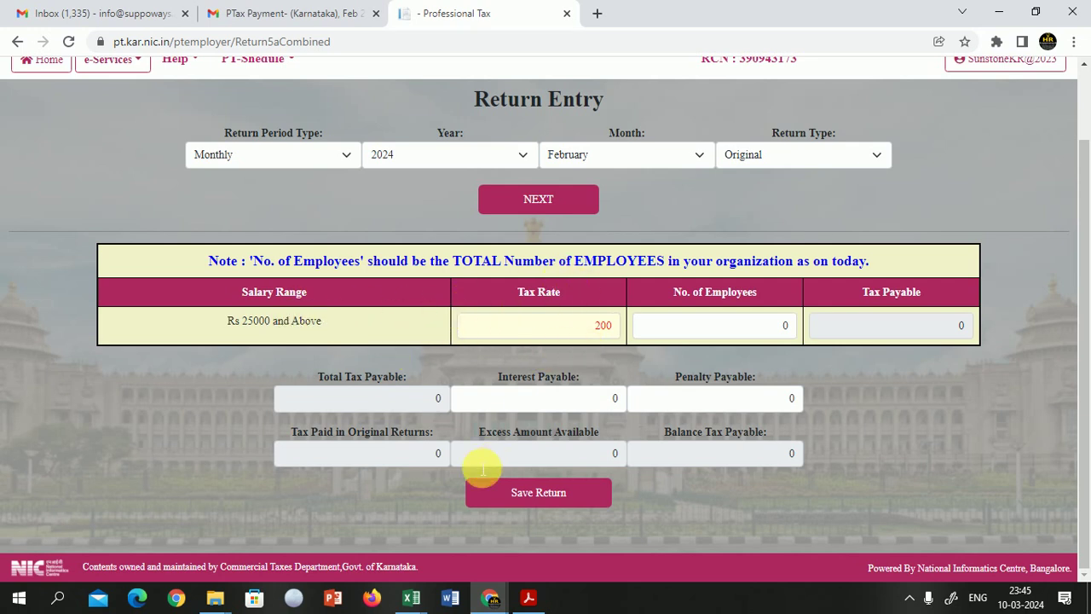
Step: In the PT report workbook, select the 21 PTAX amounts in F2:F22 to check count and sum
{"action": "mouse_move", "coordinate": [411, 597]}
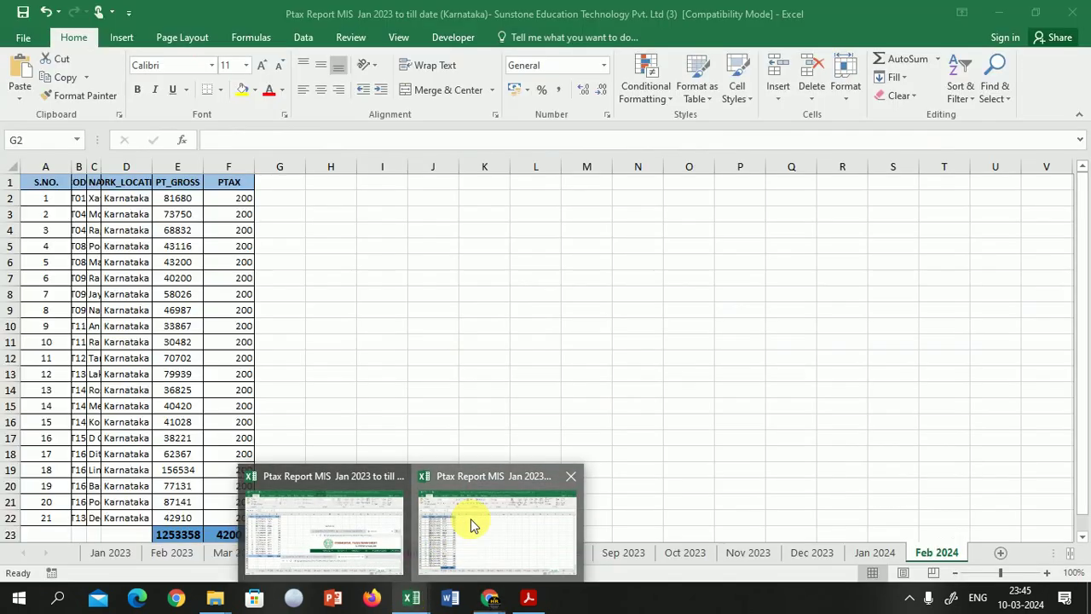
{"action": "left_click", "coordinate": [471, 518]}
{"action": "key", "text": "Left"}
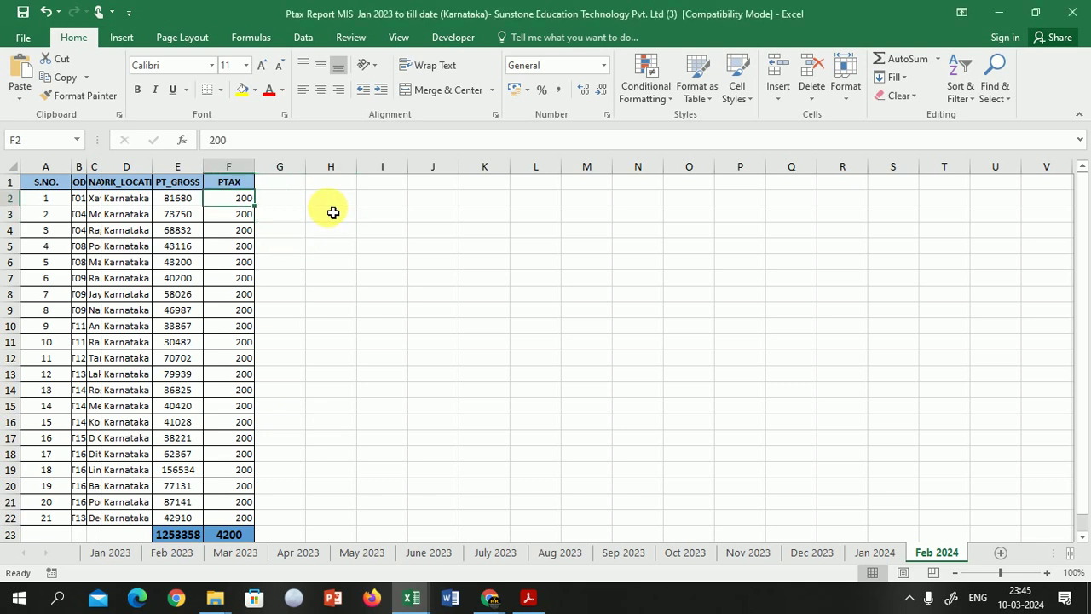
{"action": "key", "text": "ctrl+shift+Down"}
{"action": "key", "text": "shift+Up"}
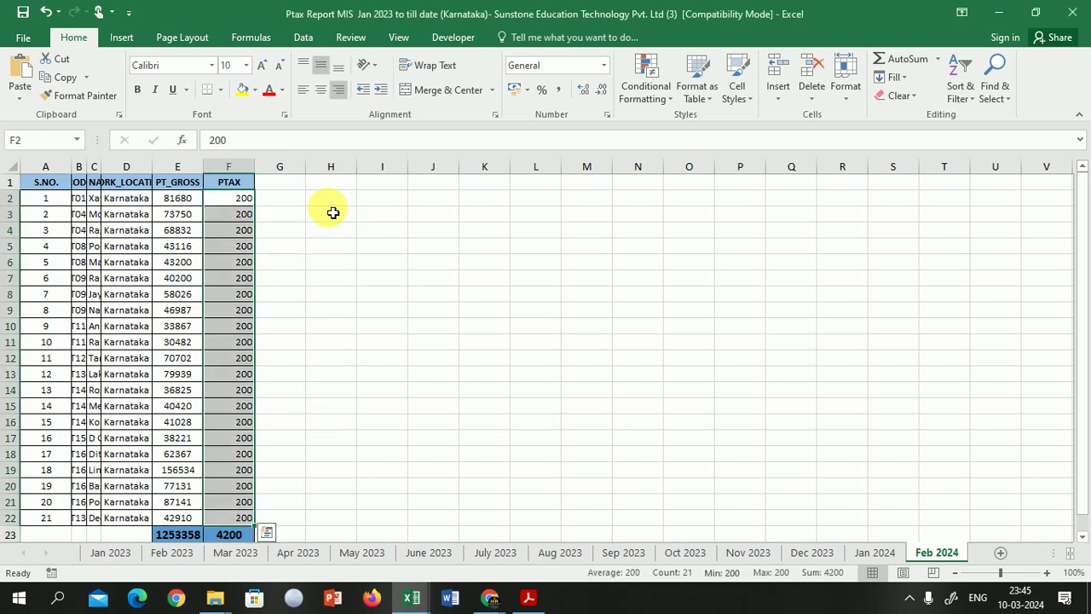
Step: Enter 21 in J7, 200 in K7 and =J7*K7 in L7 to get 4200
{"action": "left_click", "coordinate": [451, 277]}
{"action": "type", "text": "21"}
{"action": "key", "text": "Tab"}
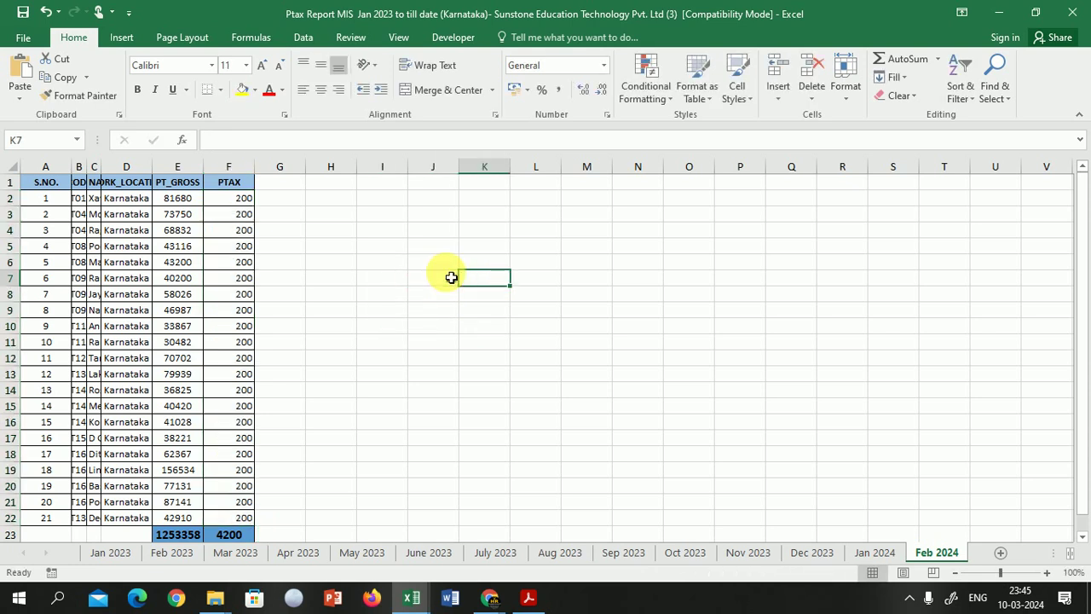
{"action": "type", "text": "200"}
{"action": "key", "text": "Tab"}
{"action": "type", "text": "="}
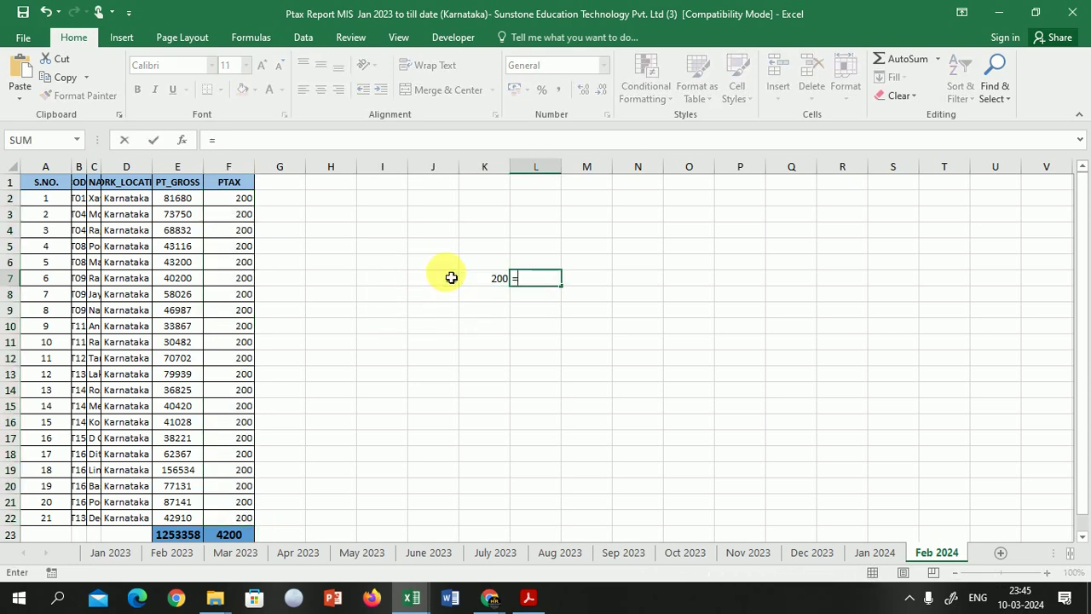
{"action": "left_click", "coordinate": [451, 277]}
{"action": "type", "text": "*"}
{"action": "key", "text": "Left"}
{"action": "key", "text": "Return"}
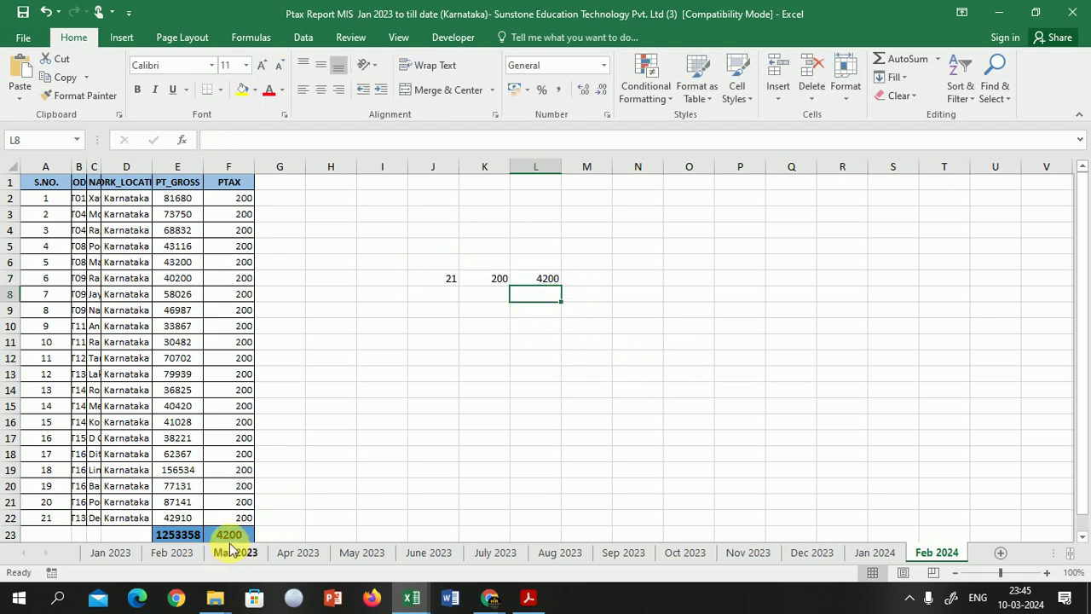
{"action": "key", "text": "alt+Tab"}
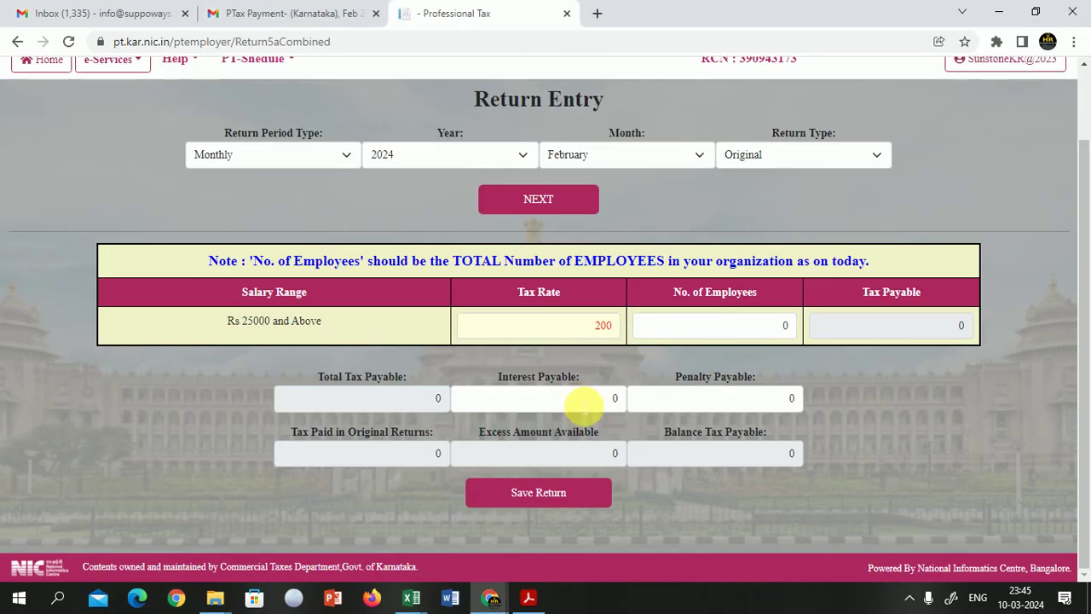
Step: Enter 21 employees so Tax Payable, Total and Balance Tax Payable each become 4200
{"action": "double_click", "coordinate": [783, 325]}
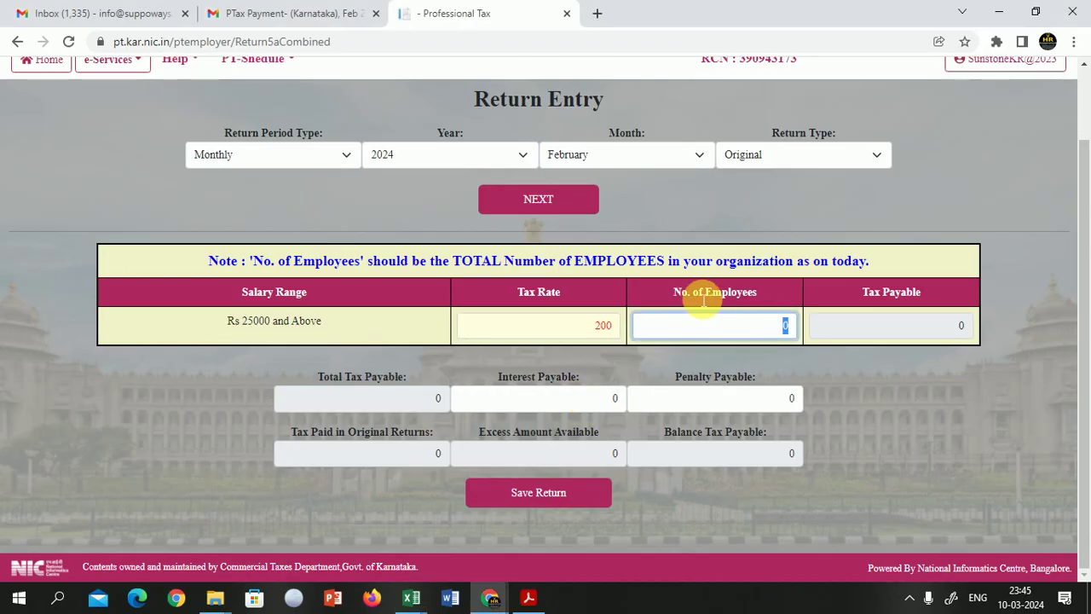
{"action": "type", "text": "21"}
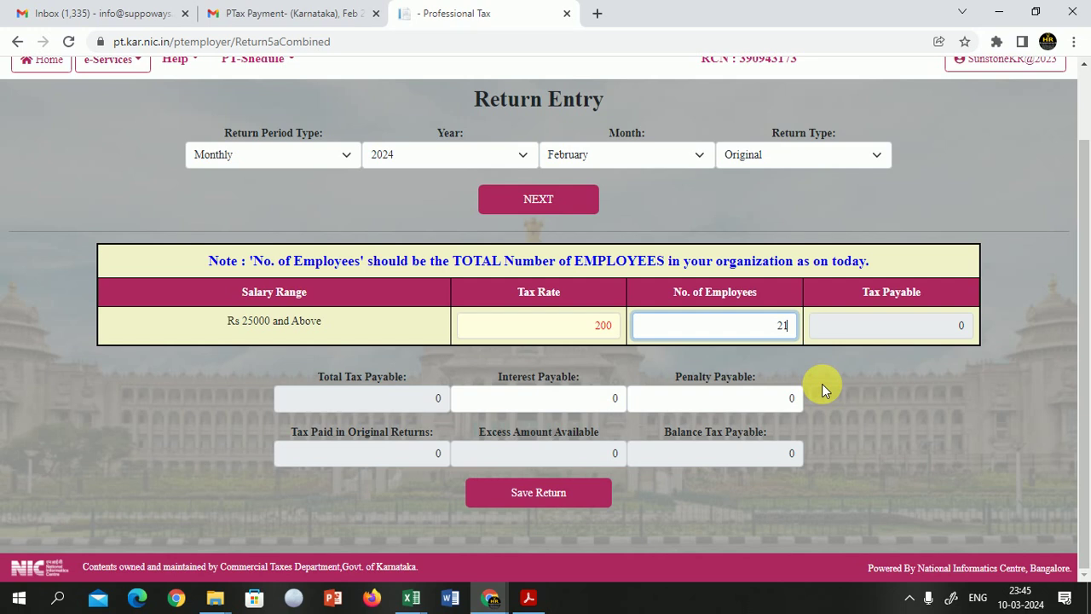
{"action": "key", "text": "Tab"}
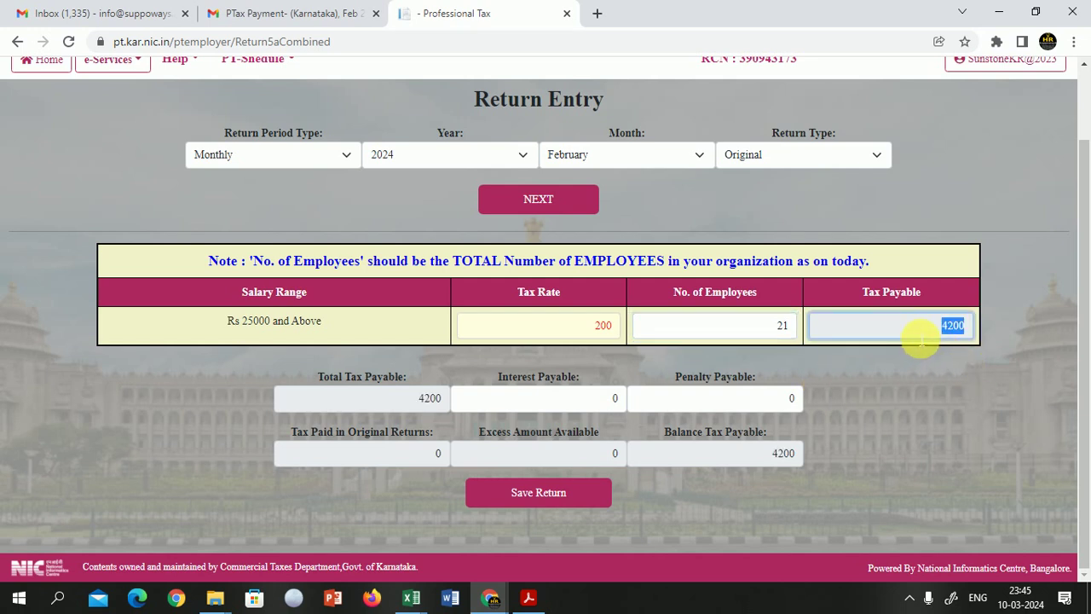
{"action": "left_click", "coordinate": [929, 358]}
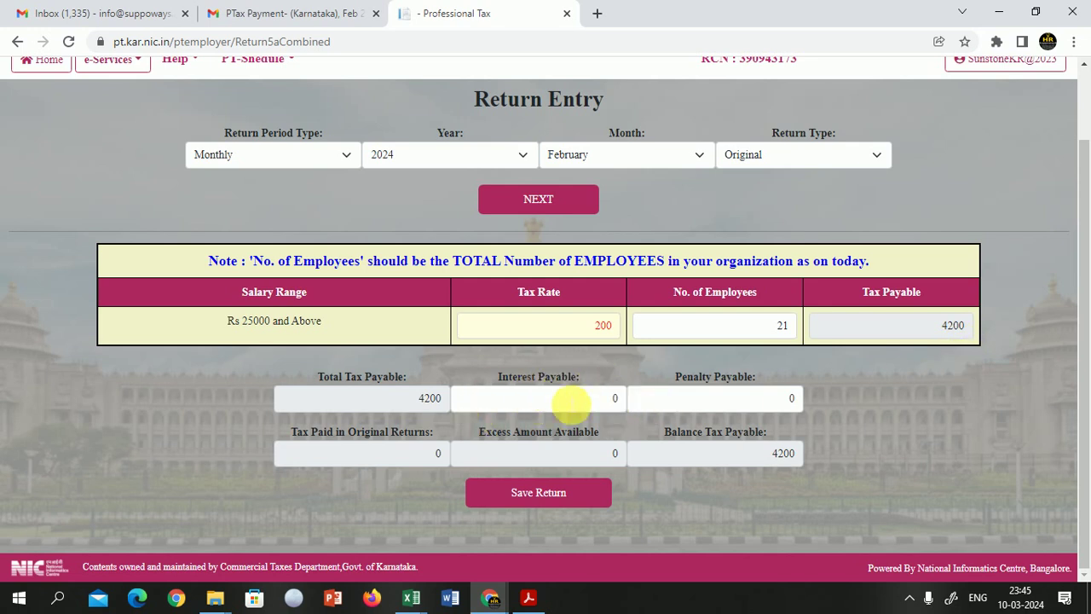
{"action": "scroll", "coordinate": [571, 404], "scroll_direction": "up", "scroll_amount": 1}
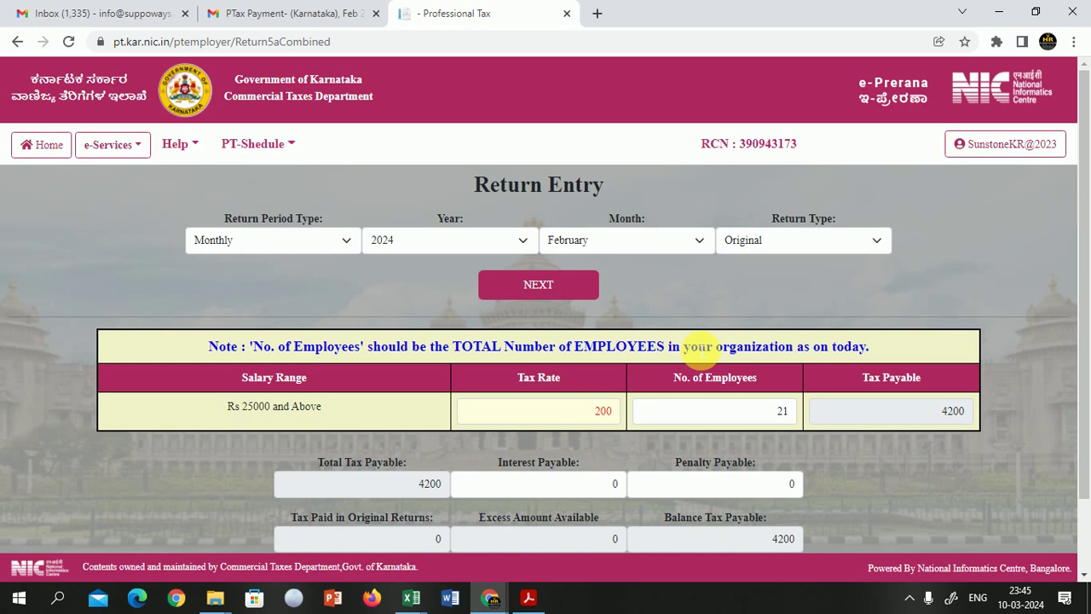
{"action": "scroll", "coordinate": [697, 345], "scroll_direction": "down", "scroll_amount": 1}
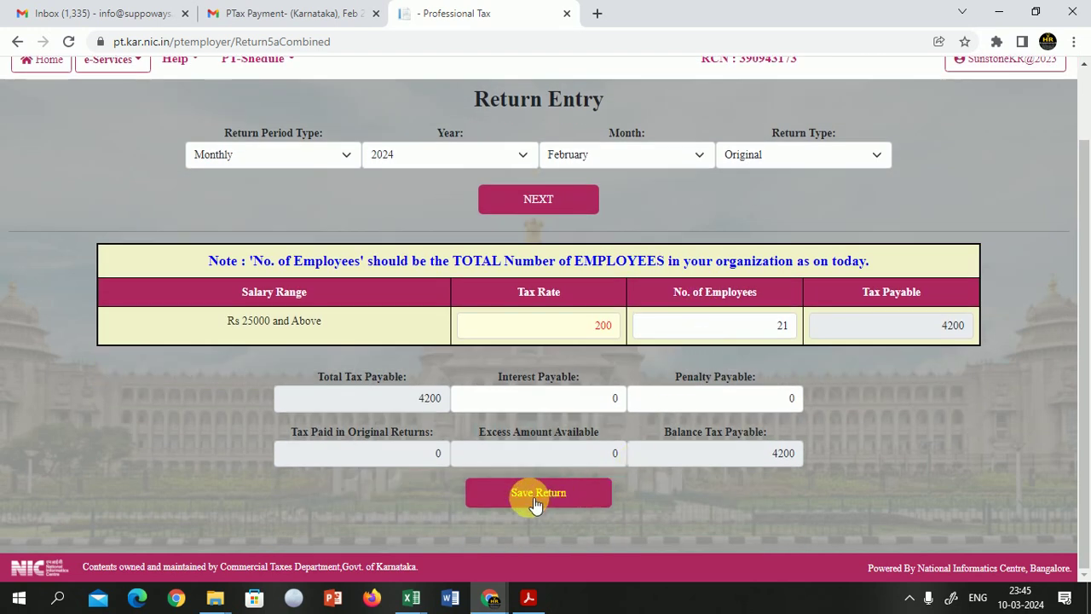
Step: Save the February 2024 return and go back to the Dashboard
{"action": "left_click", "coordinate": [528, 503]}
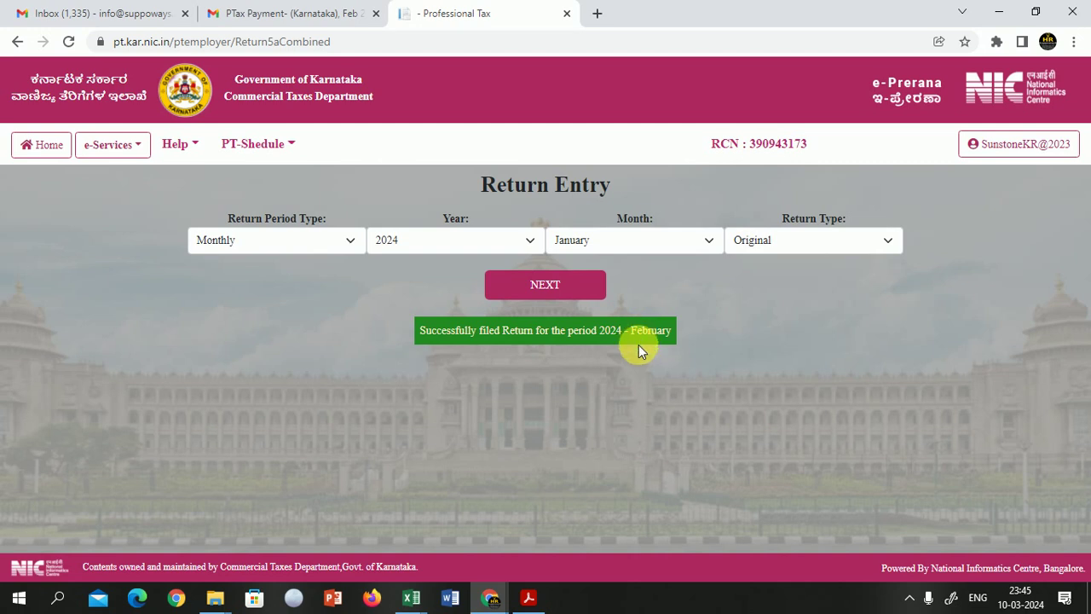
{"action": "left_click", "coordinate": [643, 242]}
{"action": "left_click", "coordinate": [645, 242]}
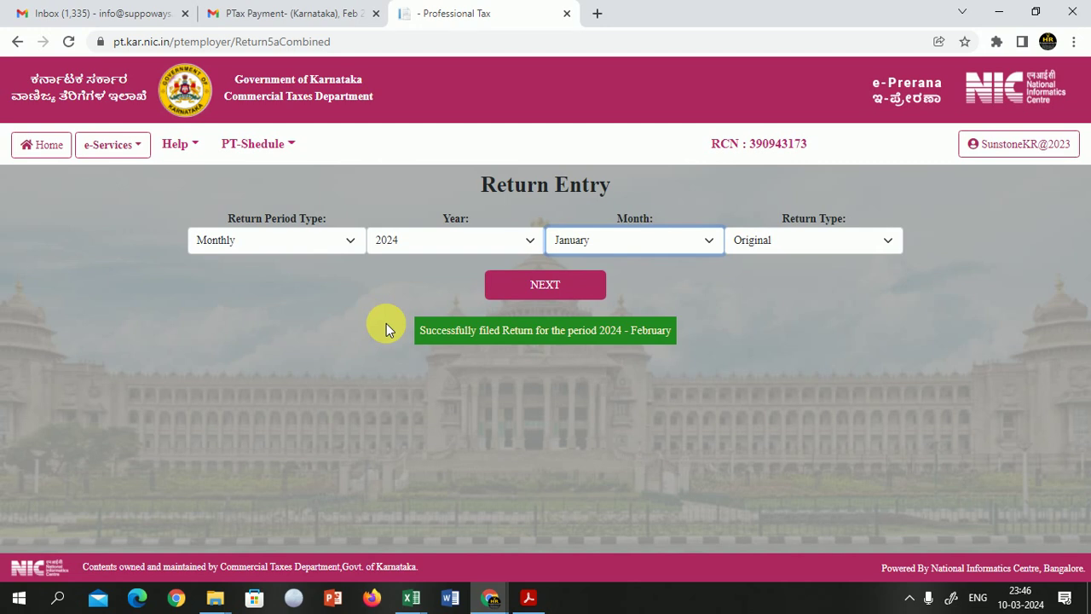
{"action": "left_click", "coordinate": [386, 325]}
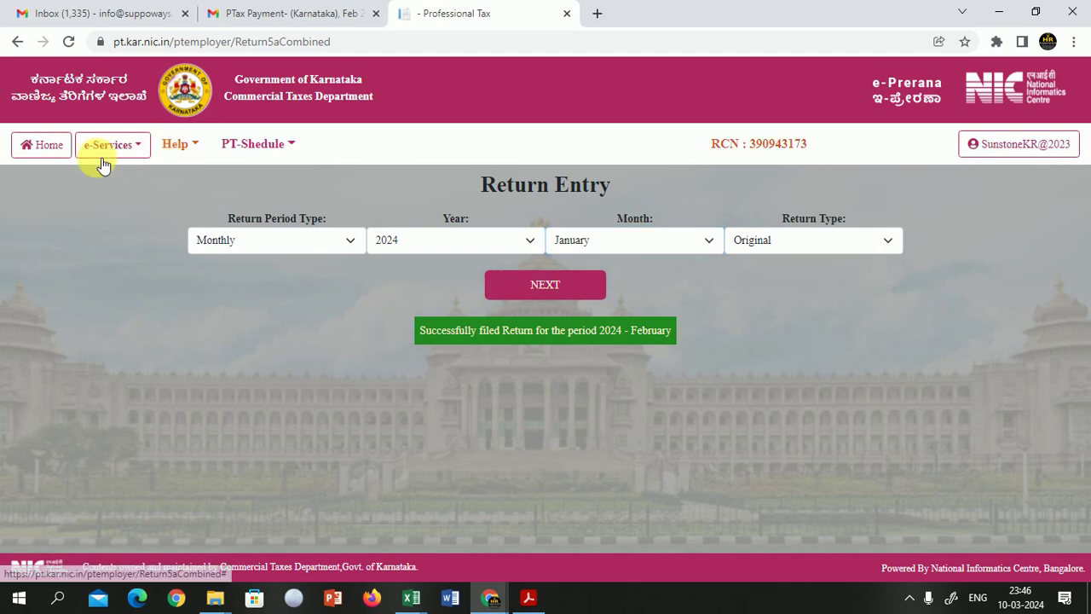
{"action": "left_click", "coordinate": [51, 147]}
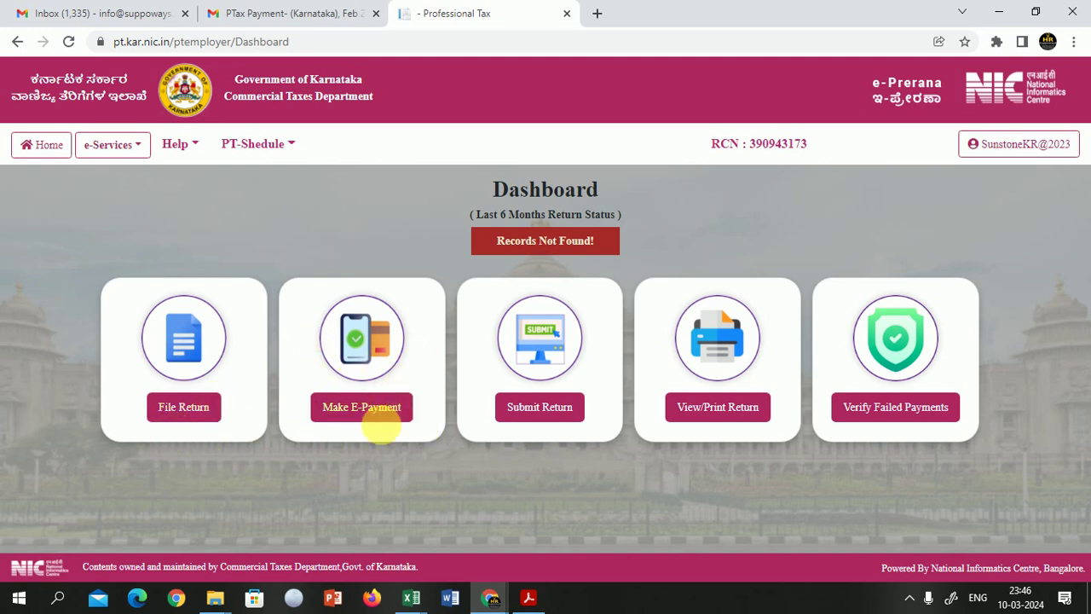
Step: Open the returns awaiting payment and pay the February 2024 Monthly return of 4200
{"action": "left_click", "coordinate": [362, 409]}
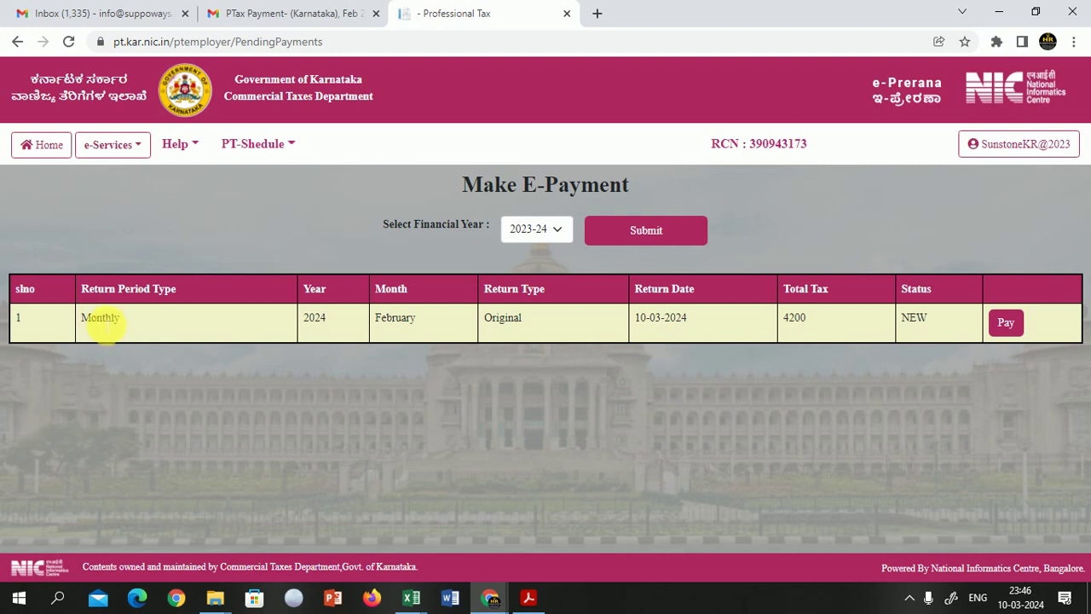
{"action": "double_click", "coordinate": [101, 317]}
{"action": "double_click", "coordinate": [315, 319]}
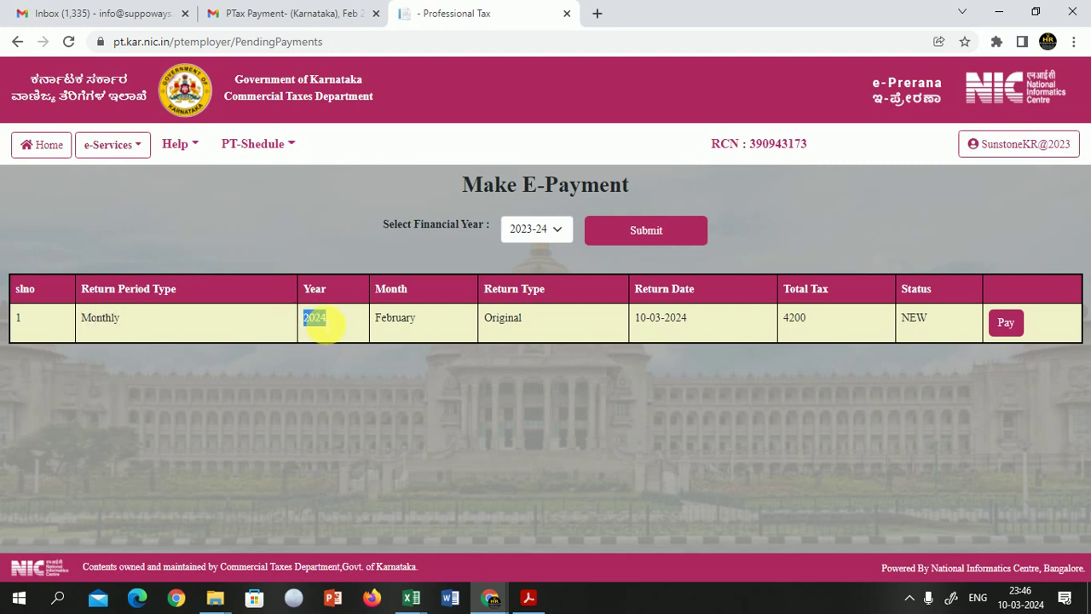
{"action": "double_click", "coordinate": [674, 318]}
{"action": "left_click", "coordinate": [1011, 329]}
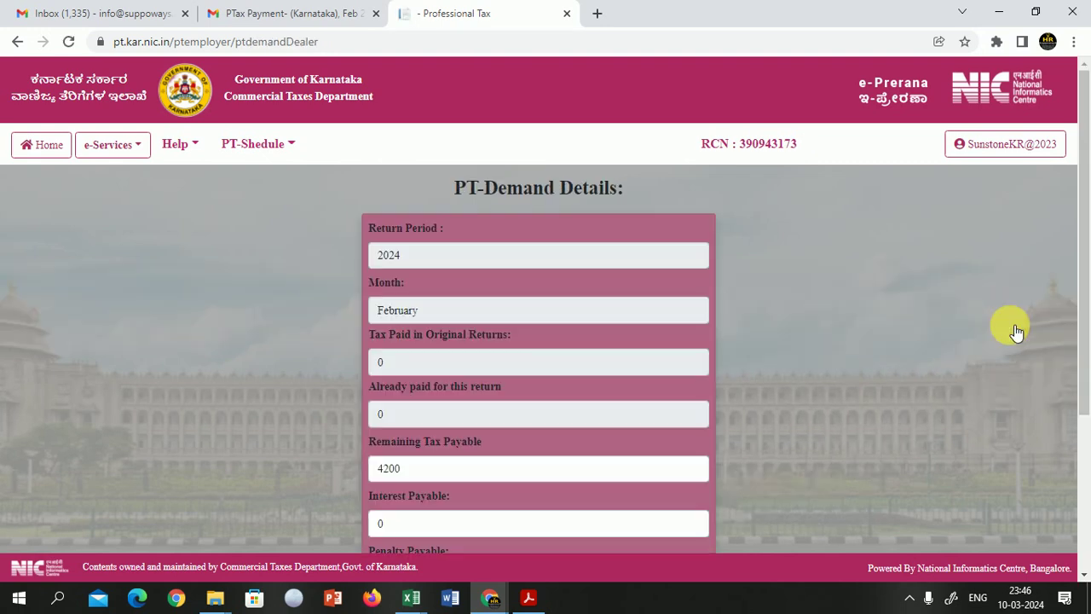
Step: Review the PT-Demand Details showing 4200 payable and proceed to e-payment
{"action": "scroll", "coordinate": [457, 370], "scroll_direction": "down", "scroll_amount": 2}
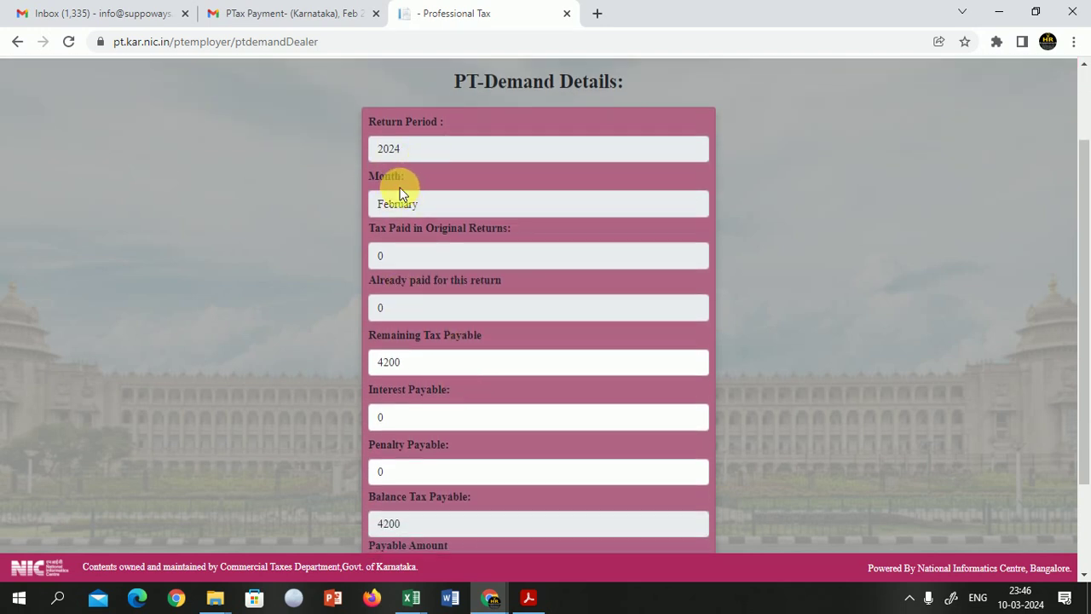
{"action": "scroll", "coordinate": [416, 237], "scroll_direction": "down", "scroll_amount": 1}
{"action": "scroll", "coordinate": [416, 237], "scroll_direction": "down", "scroll_amount": 1}
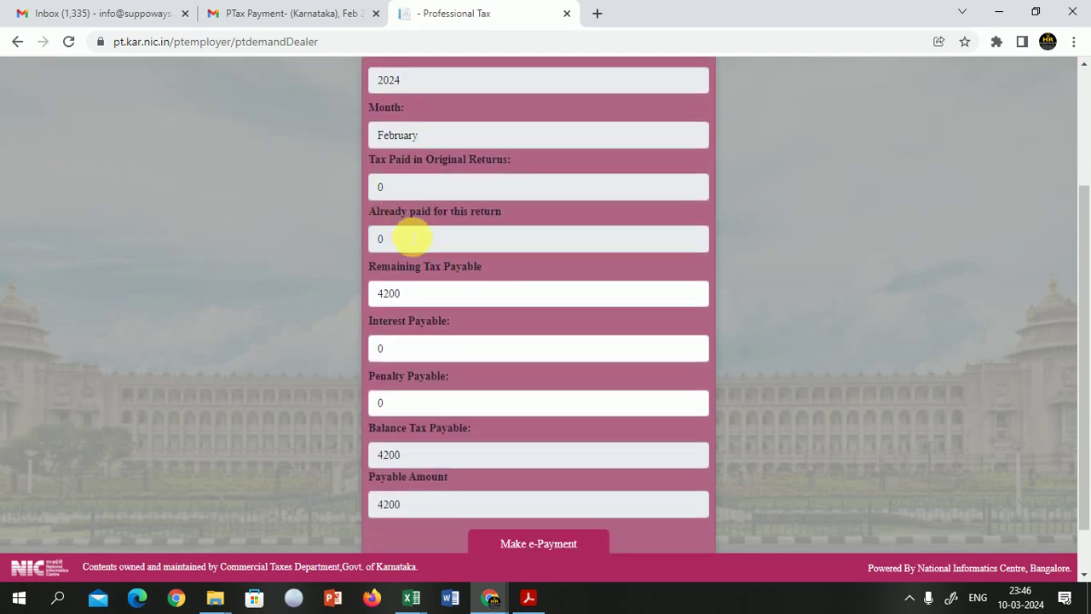
{"action": "scroll", "coordinate": [446, 278], "scroll_direction": "down", "scroll_amount": 1}
{"action": "scroll", "coordinate": [447, 278], "scroll_direction": "down", "scroll_amount": 1}
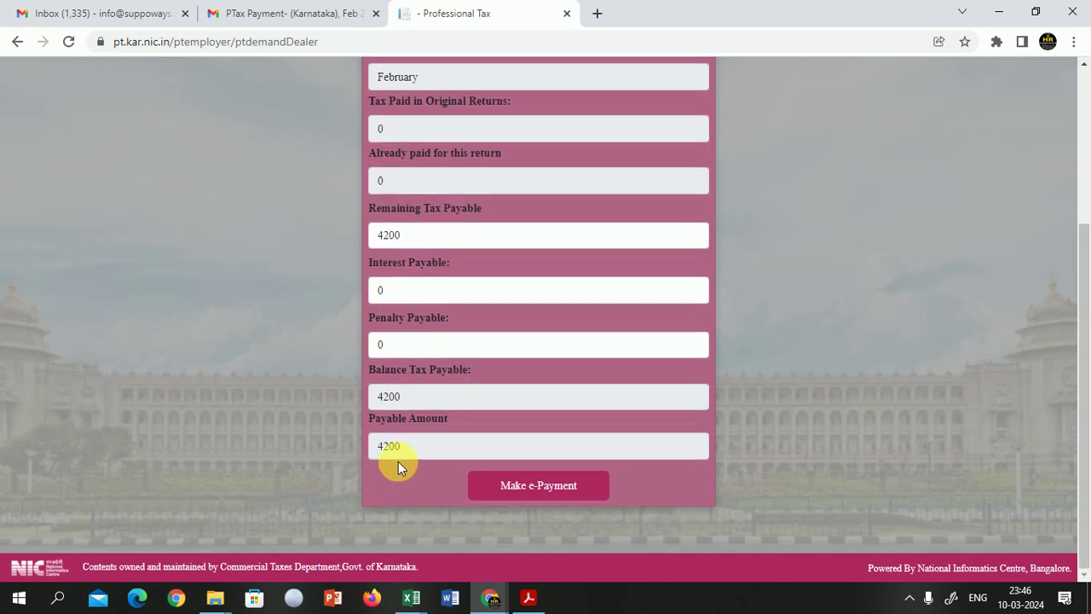
{"action": "left_click", "coordinate": [545, 494]}
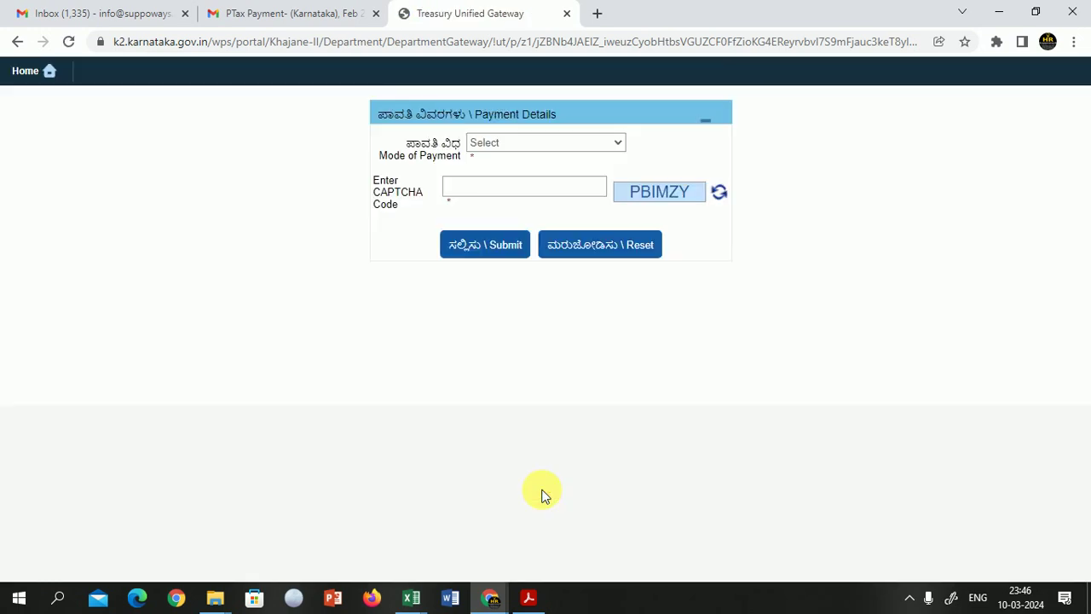
Step: Set the payment mode to Netbanking with SBI e-Pay (Aggregator) as the e-payment type
{"action": "left_click", "coordinate": [511, 143]}
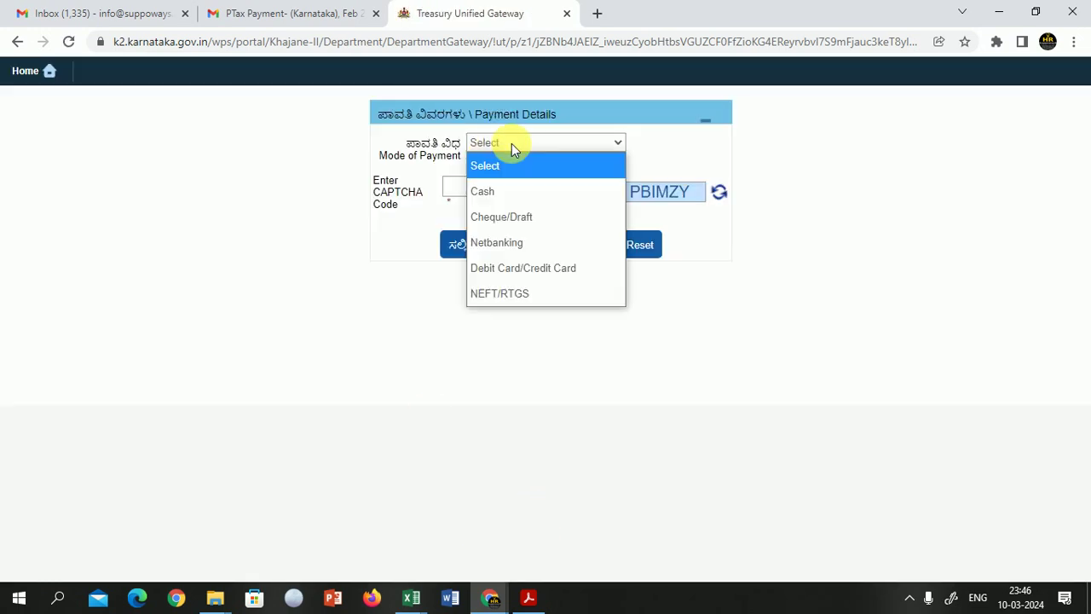
{"action": "left_click", "coordinate": [526, 251]}
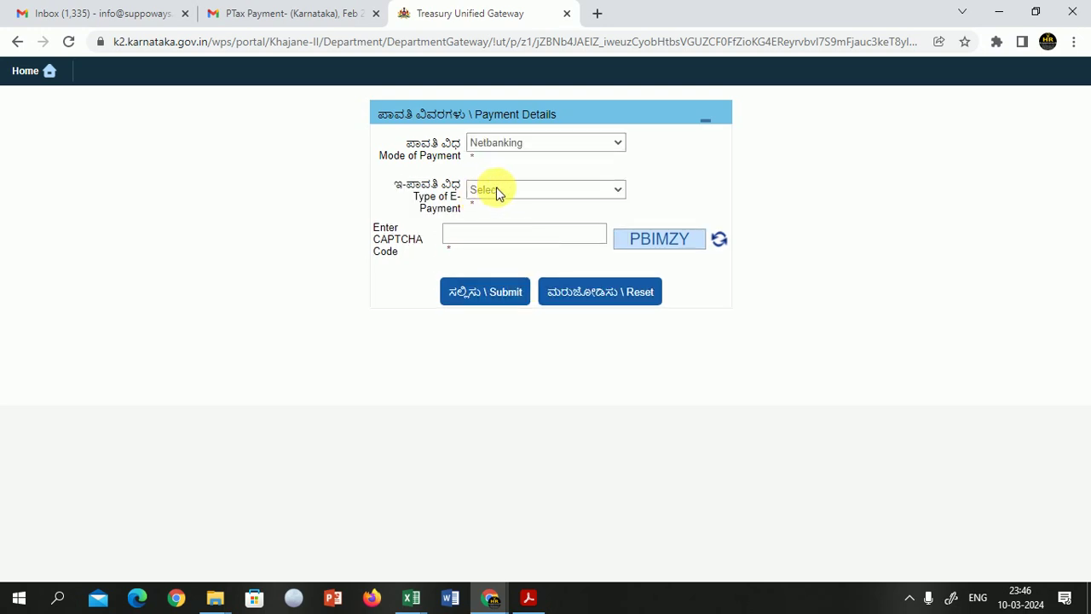
{"action": "left_click", "coordinate": [499, 190]}
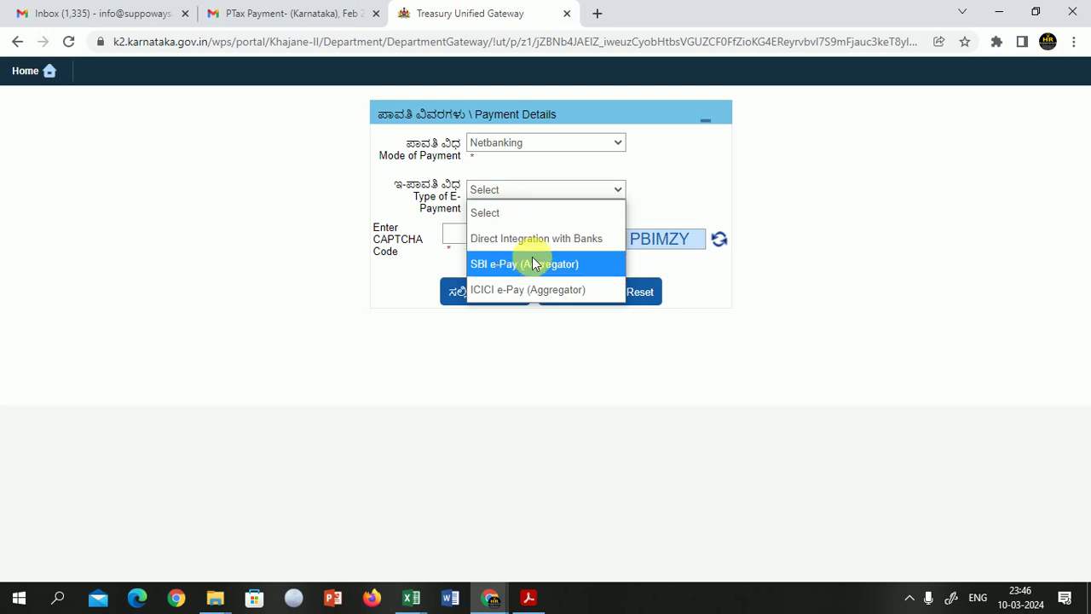
{"action": "left_click", "coordinate": [491, 269]}
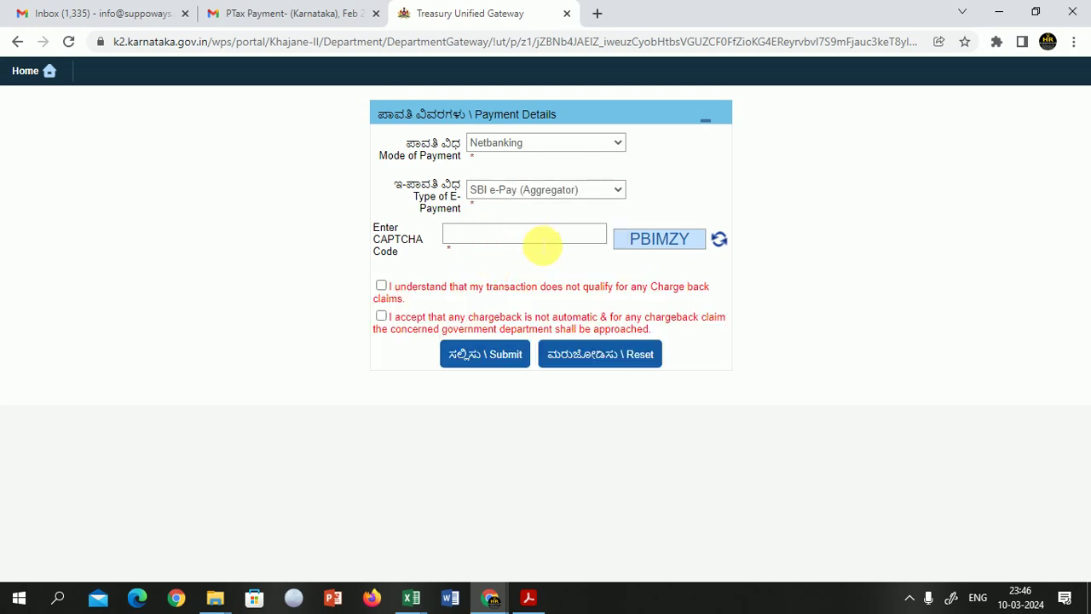
Step: Enter the CAPTCHA, accept both chargeback terms, and submit the payment details
{"action": "left_click", "coordinate": [529, 241]}
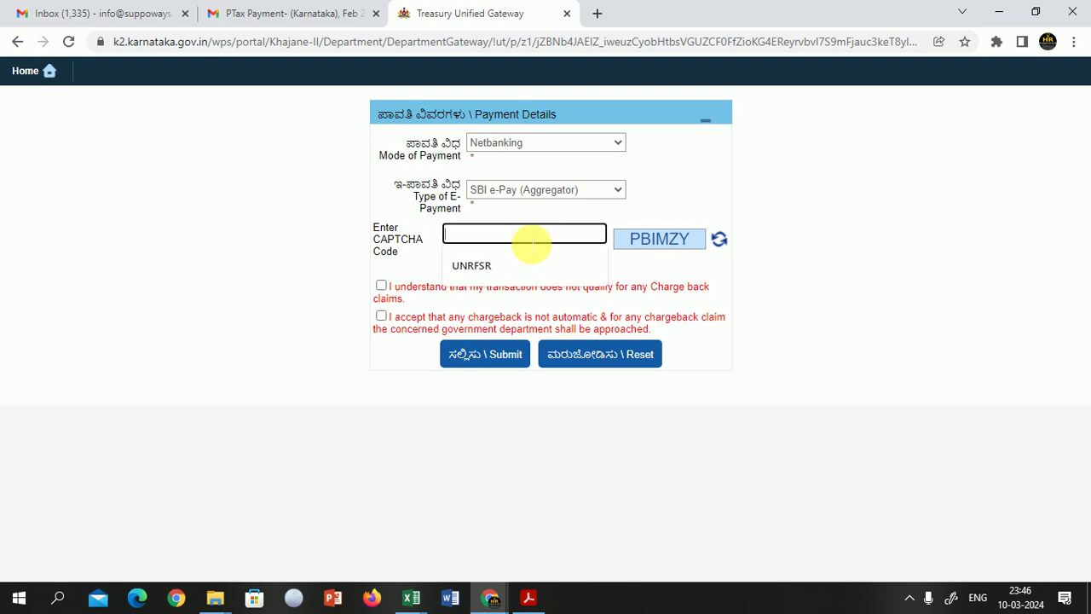
{"action": "type", "text": "PBIMZY"}
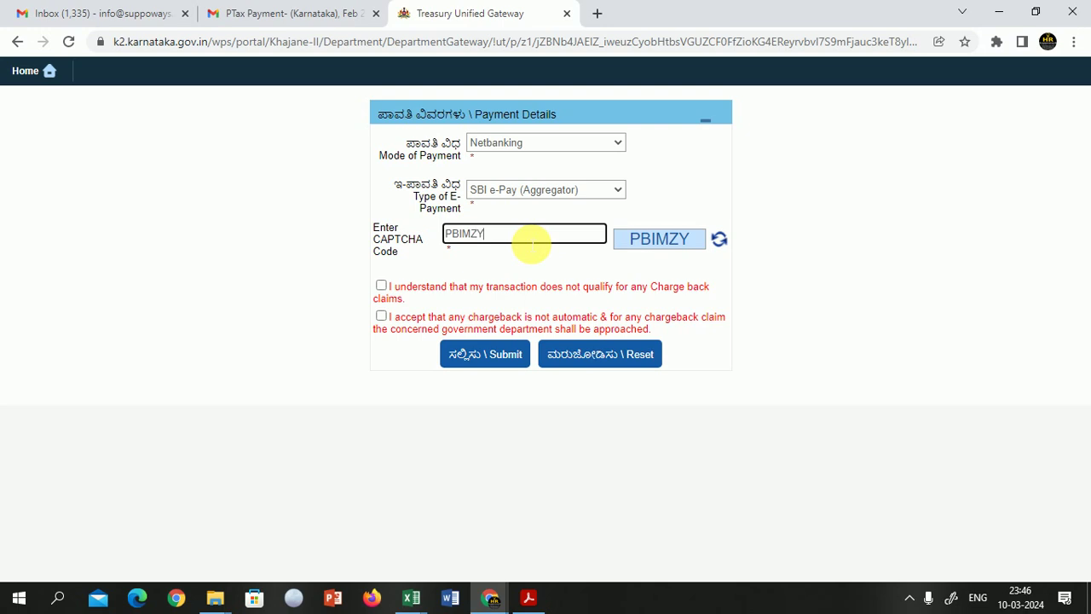
{"action": "left_click", "coordinate": [380, 285]}
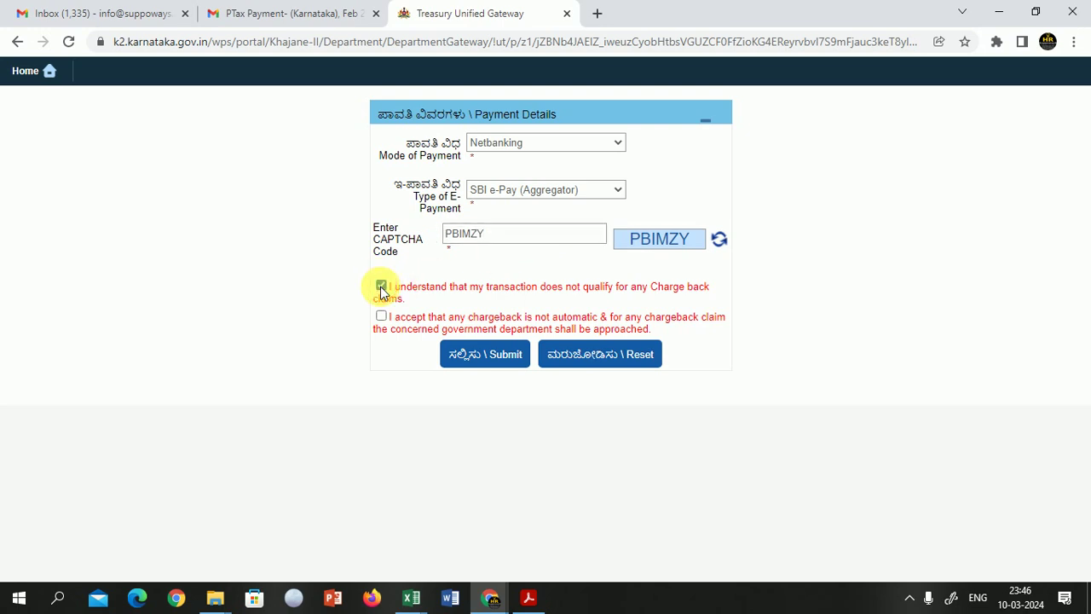
{"action": "left_click", "coordinate": [381, 317]}
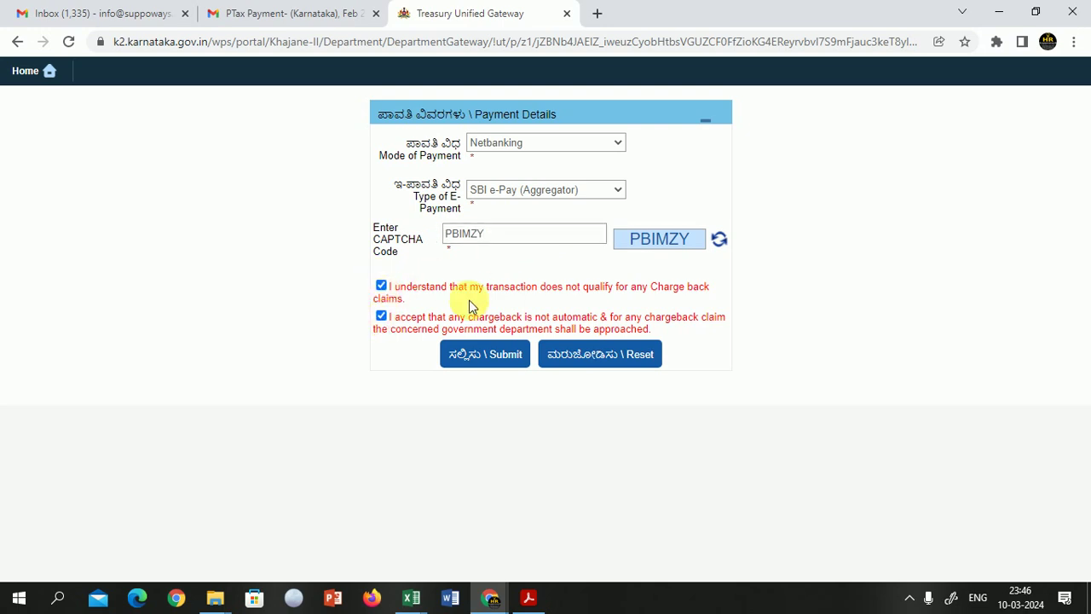
{"action": "left_click", "coordinate": [502, 362]}
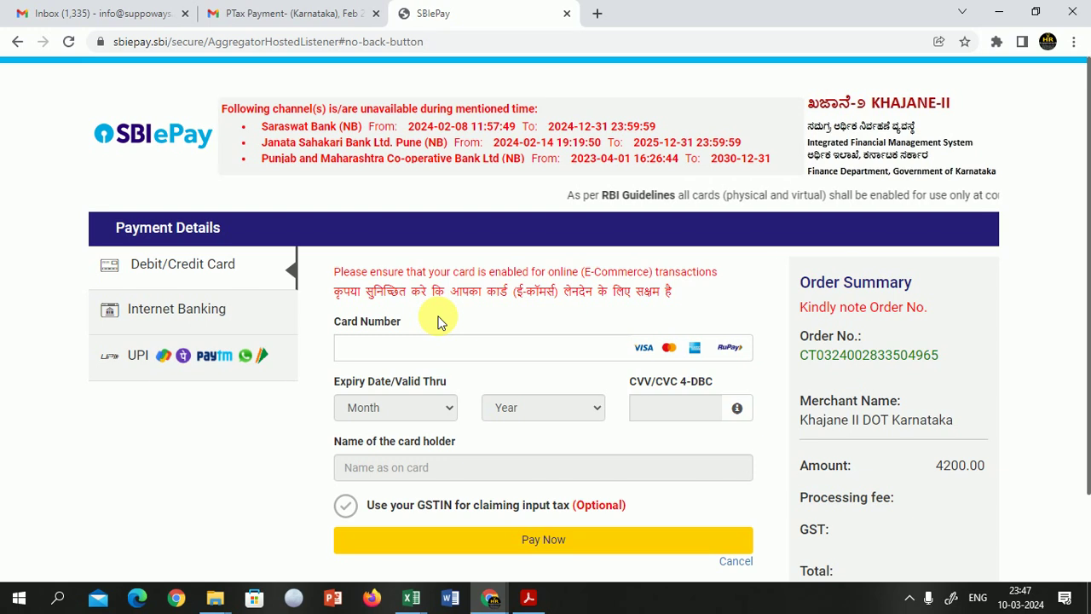
Step: Choose UPI as the SBIePay payment method, paying by entering a UPI ID
{"action": "left_click", "coordinate": [143, 364]}
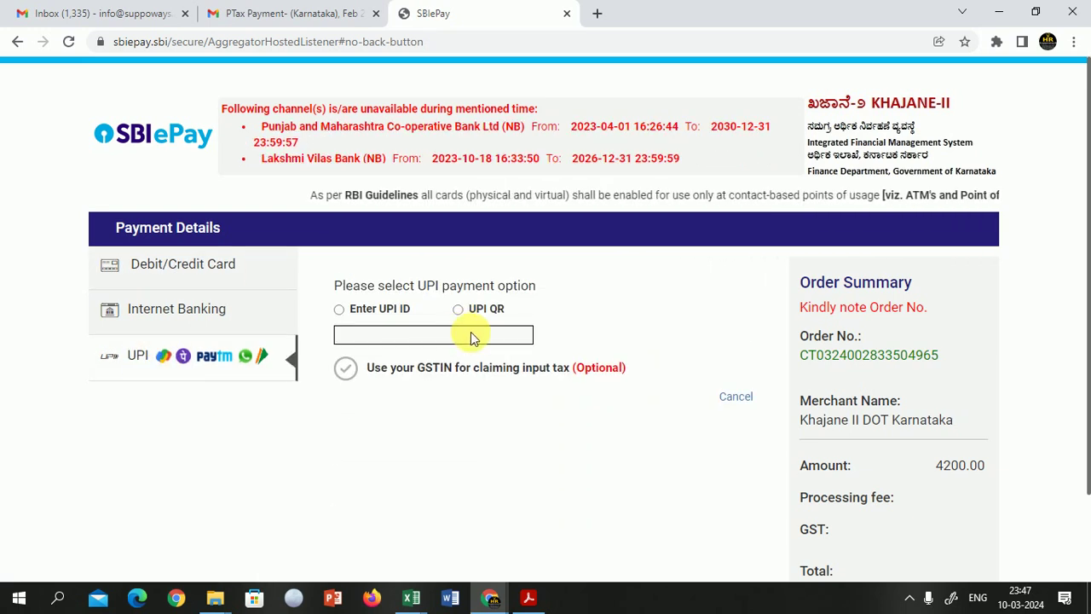
{"action": "left_click", "coordinate": [457, 312]}
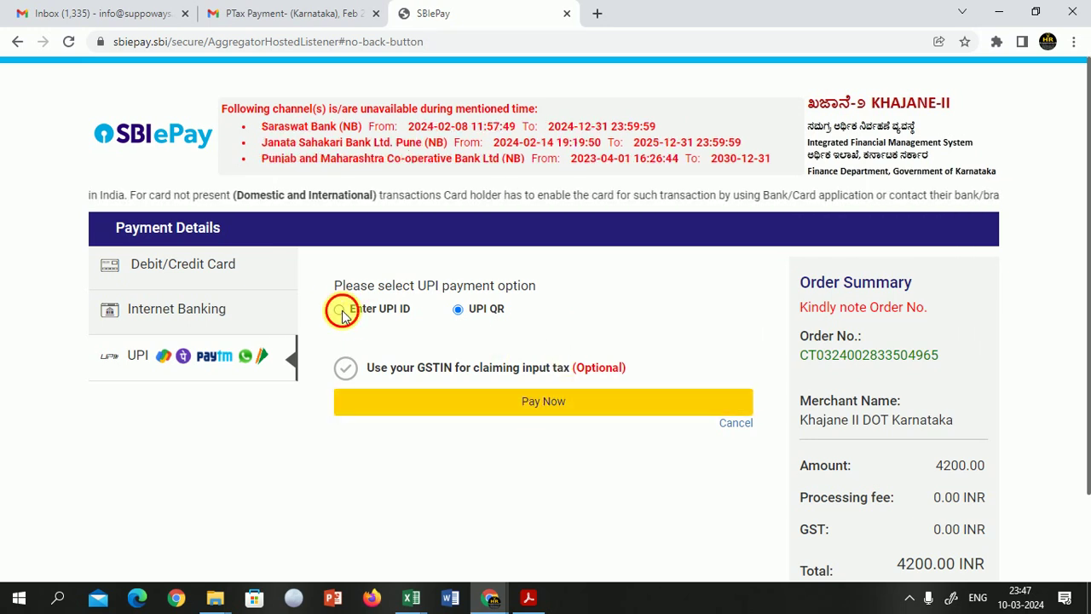
{"action": "left_click", "coordinate": [340, 309]}
Step: Enter the payer's mobile-number UPI ID with a Paytm handle and try validating it
{"action": "left_click", "coordinate": [435, 340]}
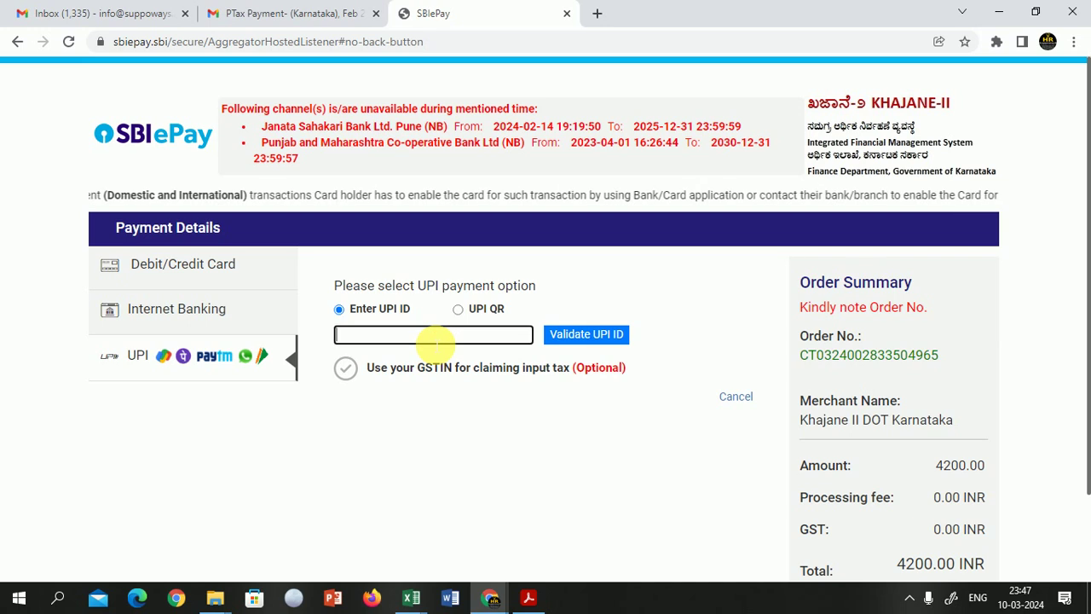
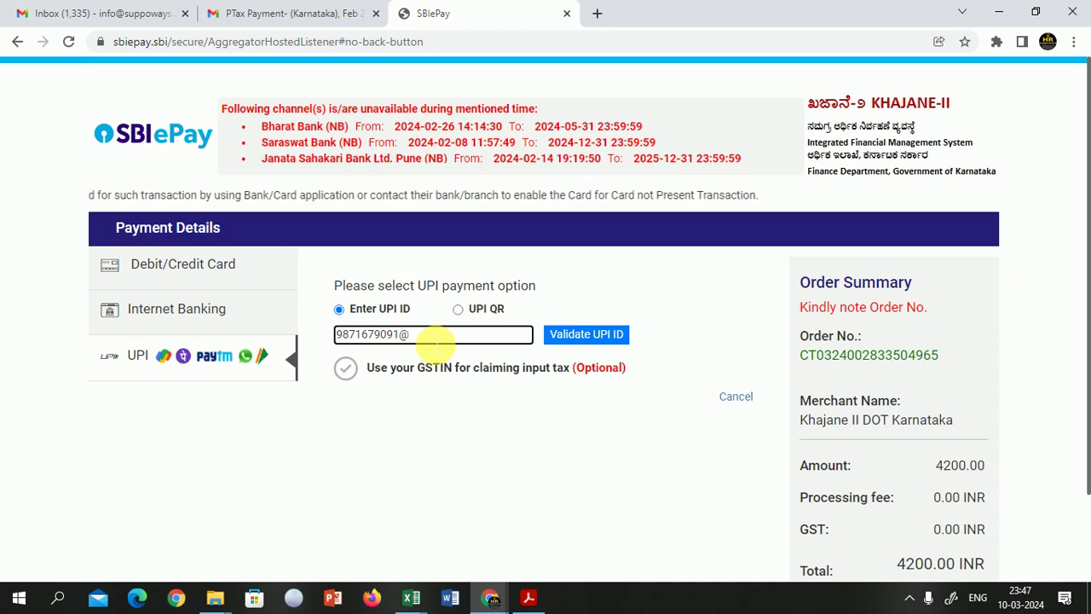
{"action": "type", "text": "pa"}
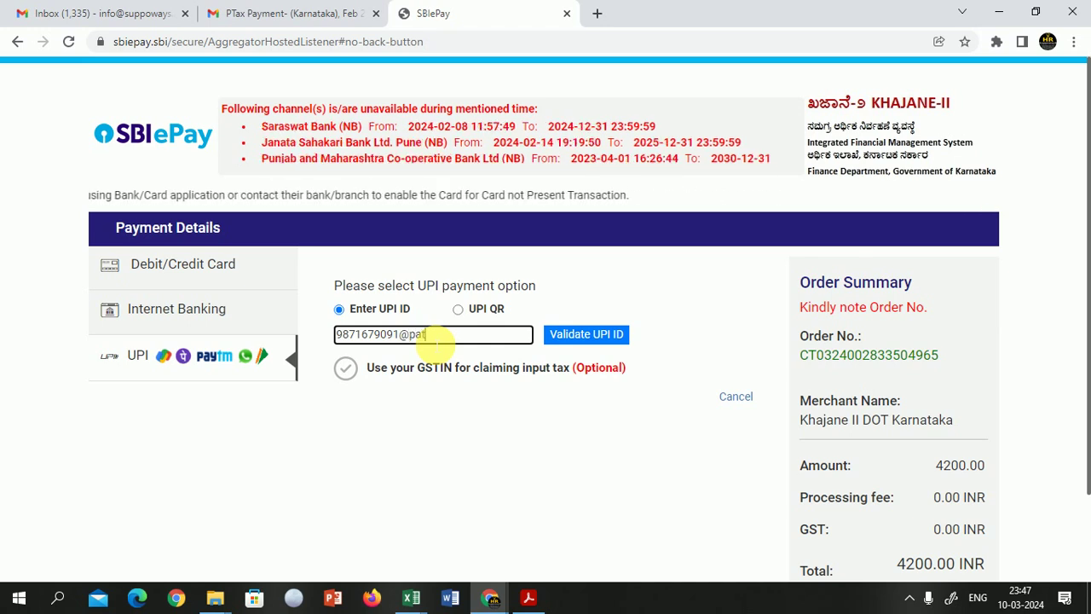
{"action": "key", "text": "BackSpace"}
{"action": "type", "text": "yt"}
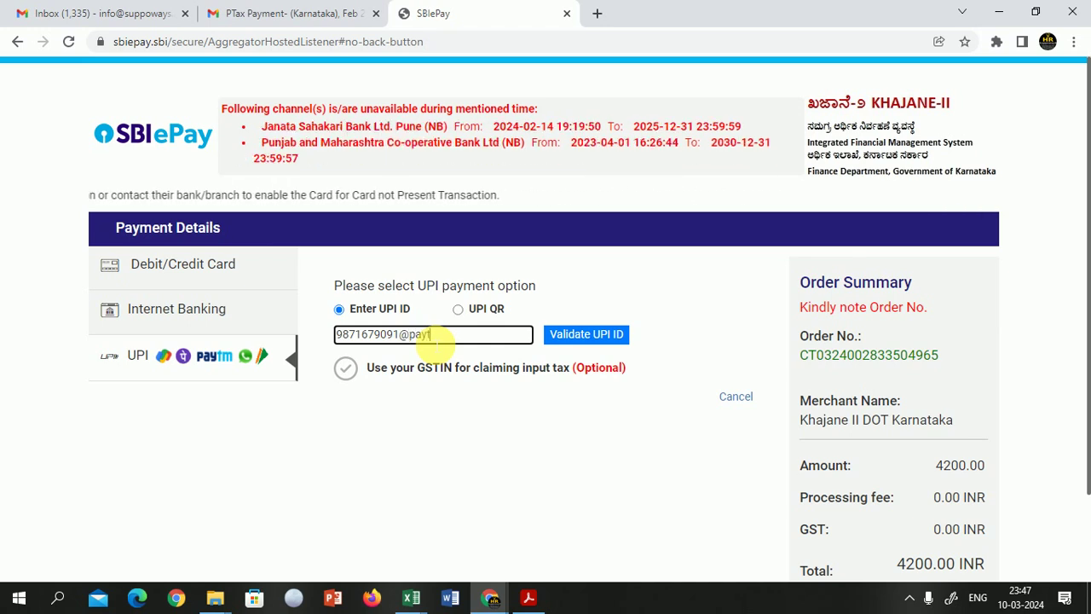
{"action": "type", "text": "um"}
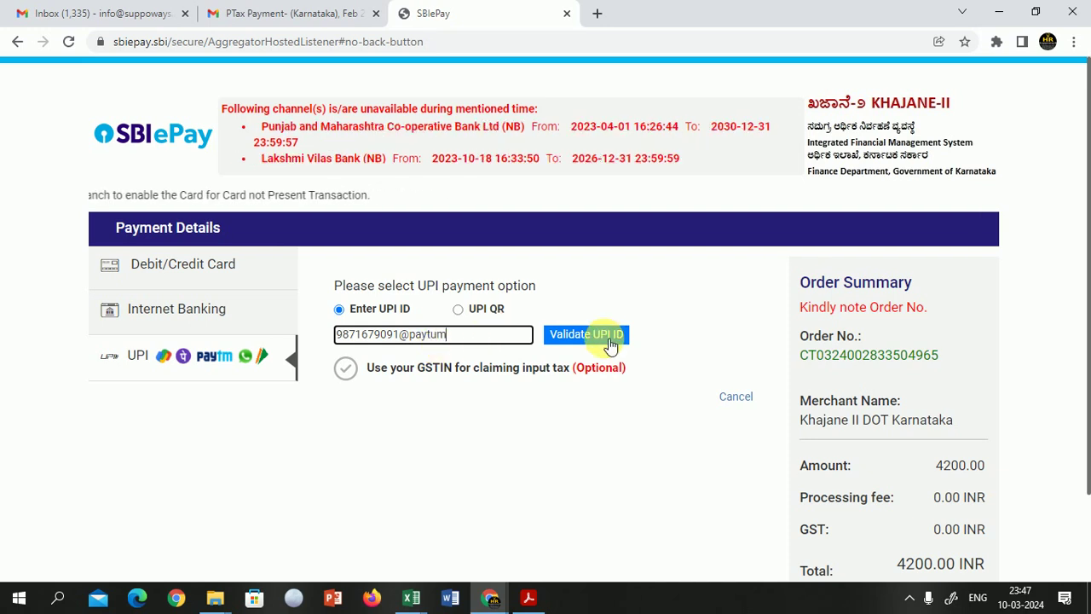
{"action": "left_click", "coordinate": [610, 344]}
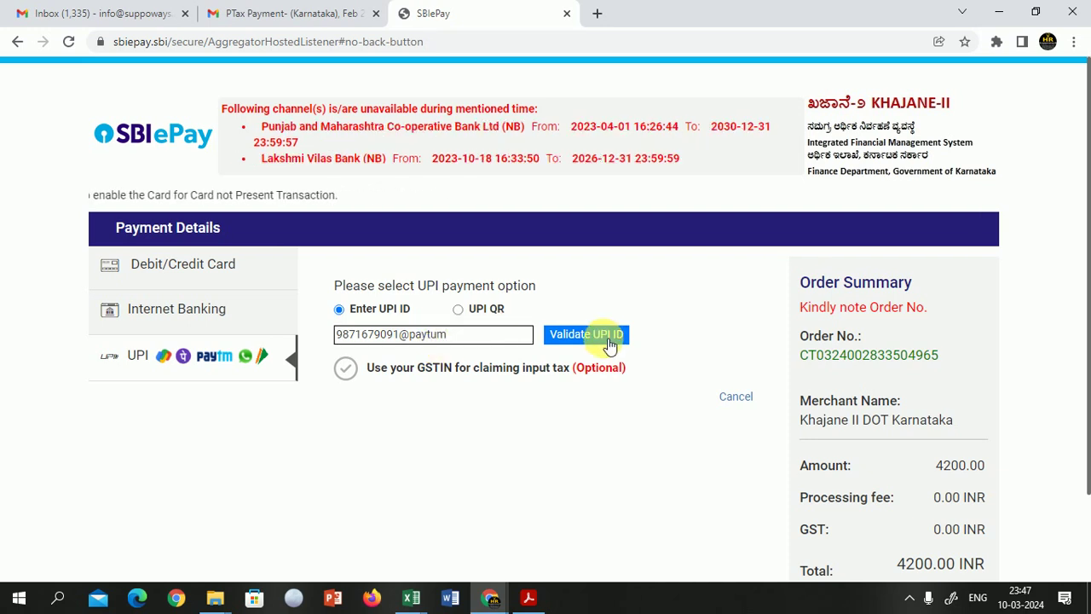
{"action": "left_click", "coordinate": [475, 339]}
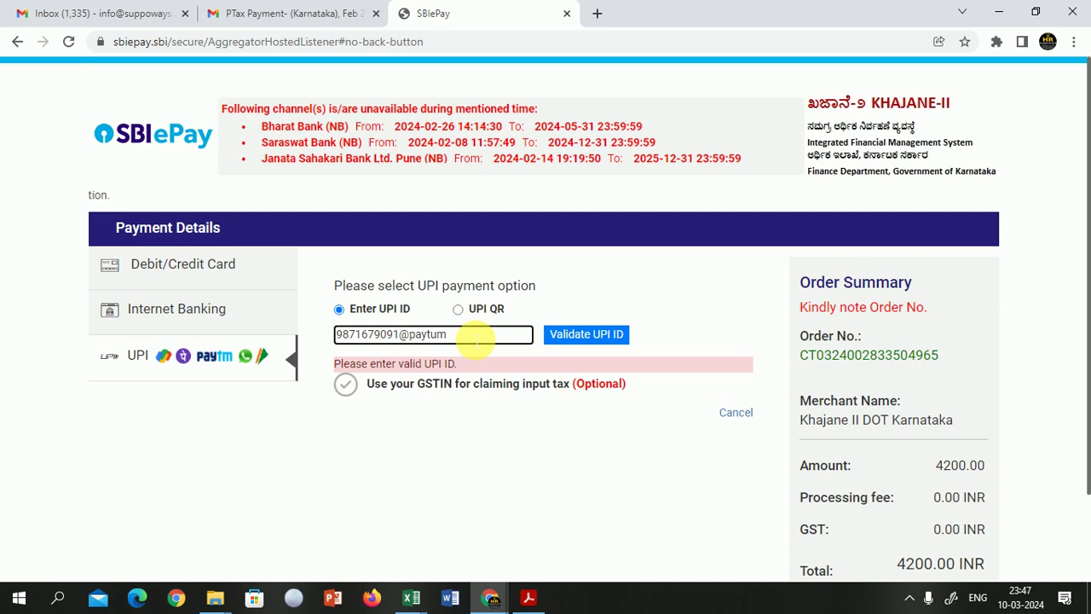
{"action": "key", "text": "BackSpace"}
{"action": "key", "text": "BackSpace"}
{"action": "type", "text": "m"}
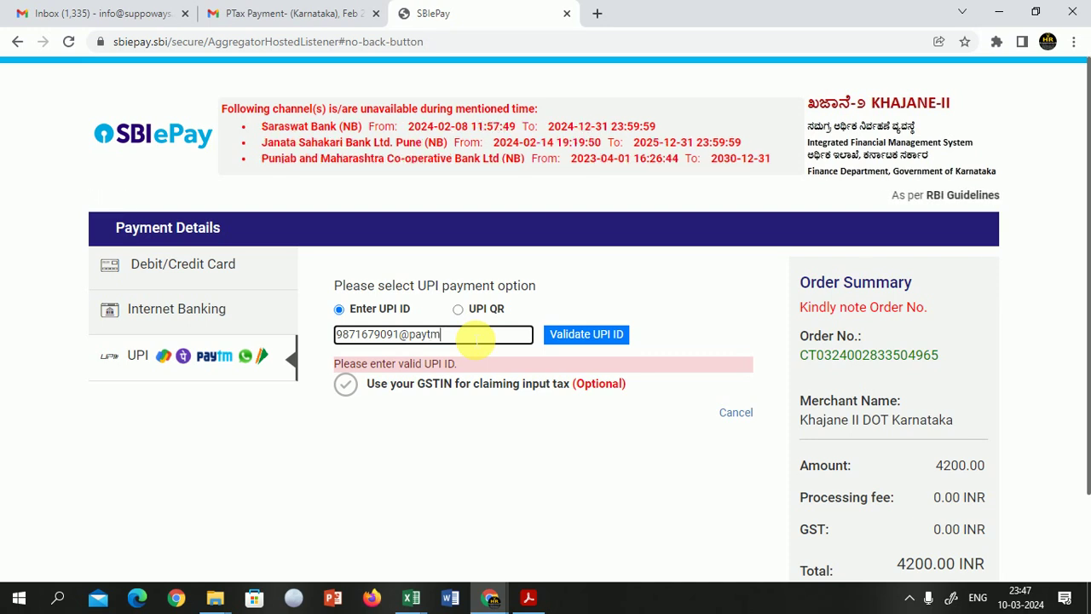
{"action": "left_click", "coordinate": [577, 339]}
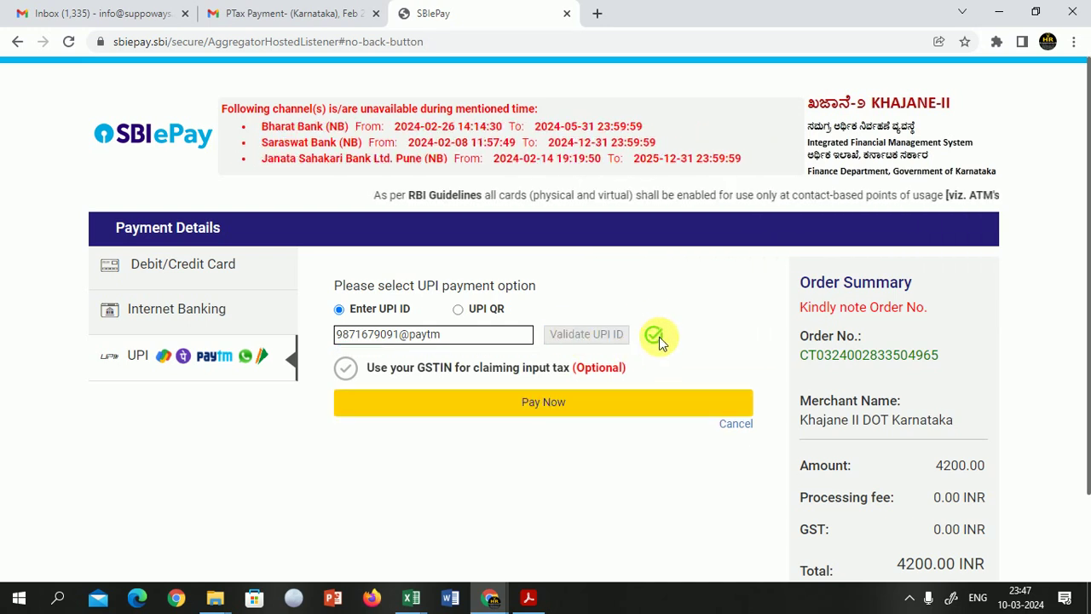
{"action": "left_click", "coordinate": [541, 409]}
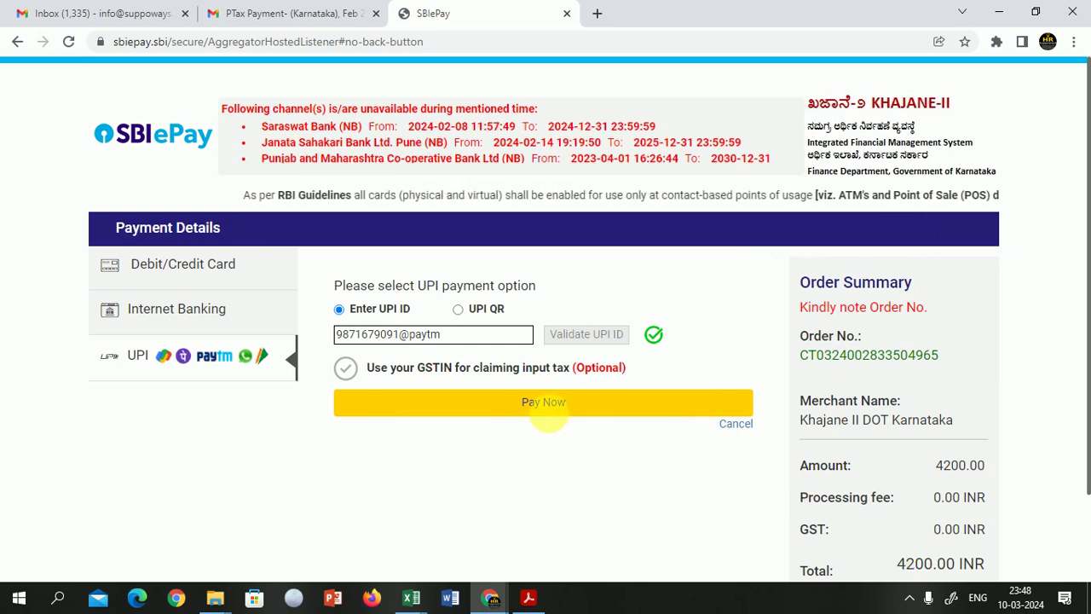
{"action": "left_click", "coordinate": [555, 410]}
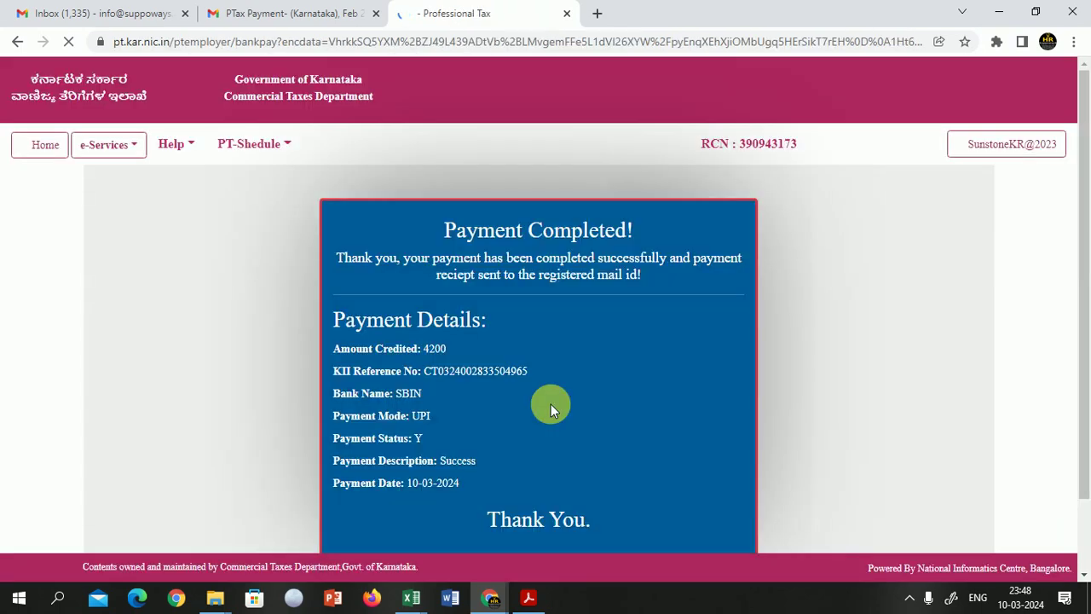
Step: Paste a screenshot of the completed 4200 payment receipt into the Excel Feb 2024 sheet
{"action": "scroll", "coordinate": [594, 312], "scroll_direction": "down", "scroll_amount": 1}
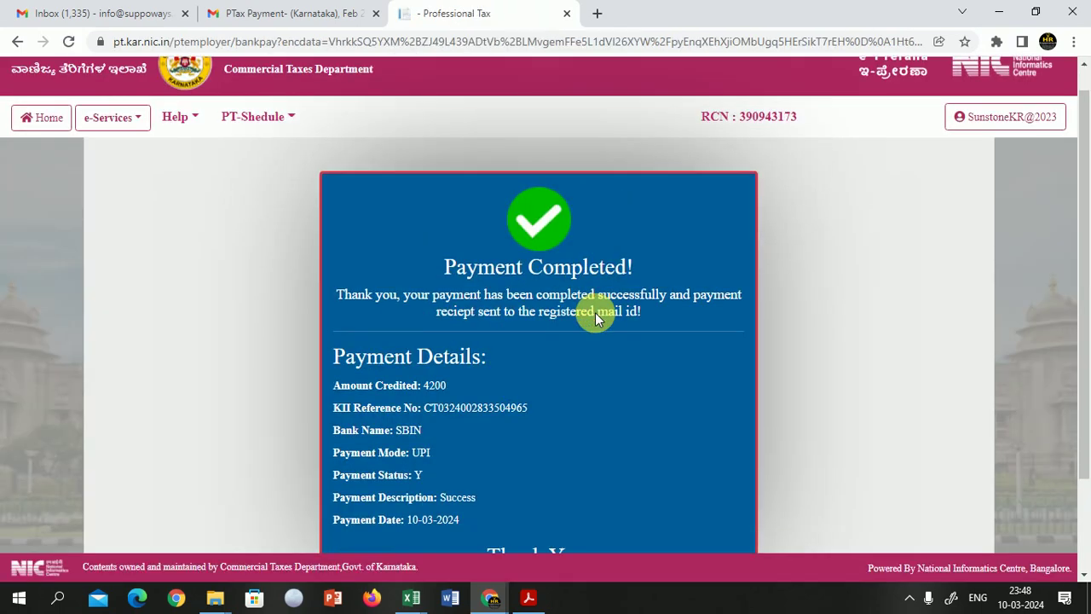
{"action": "scroll", "coordinate": [595, 312], "scroll_direction": "down", "scroll_amount": 3}
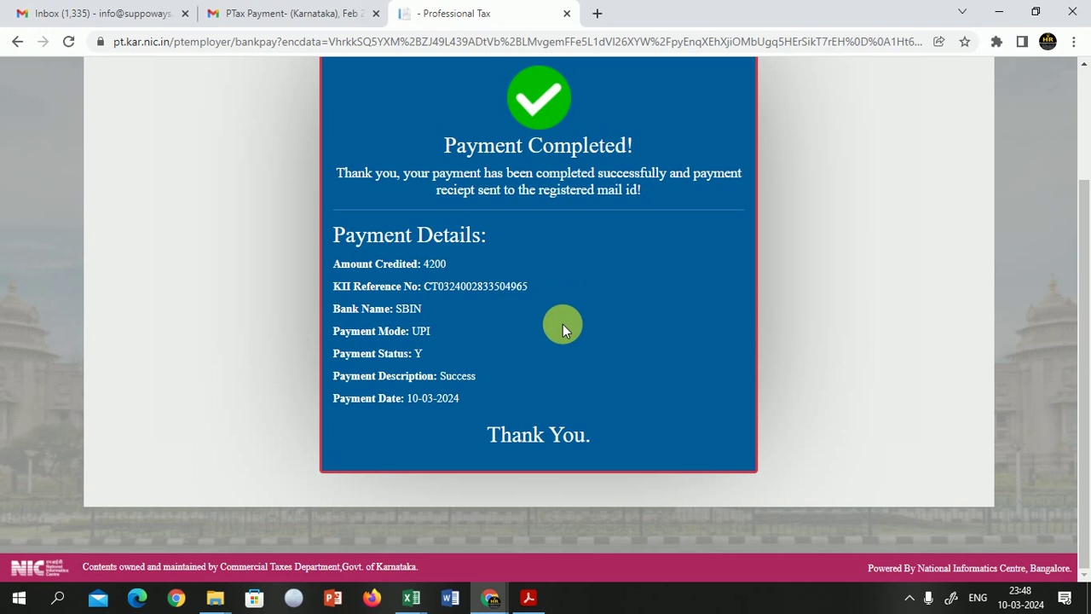
{"action": "key", "text": "alt+Tab"}
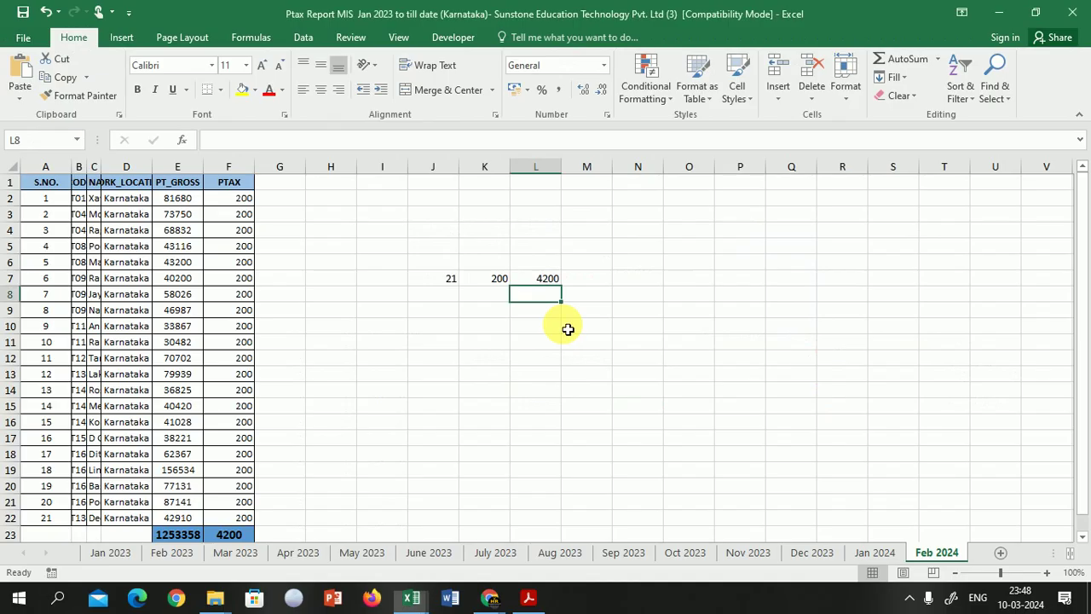
{"action": "left_click", "coordinate": [595, 367]}
{"action": "key", "text": "ctrl+v"}
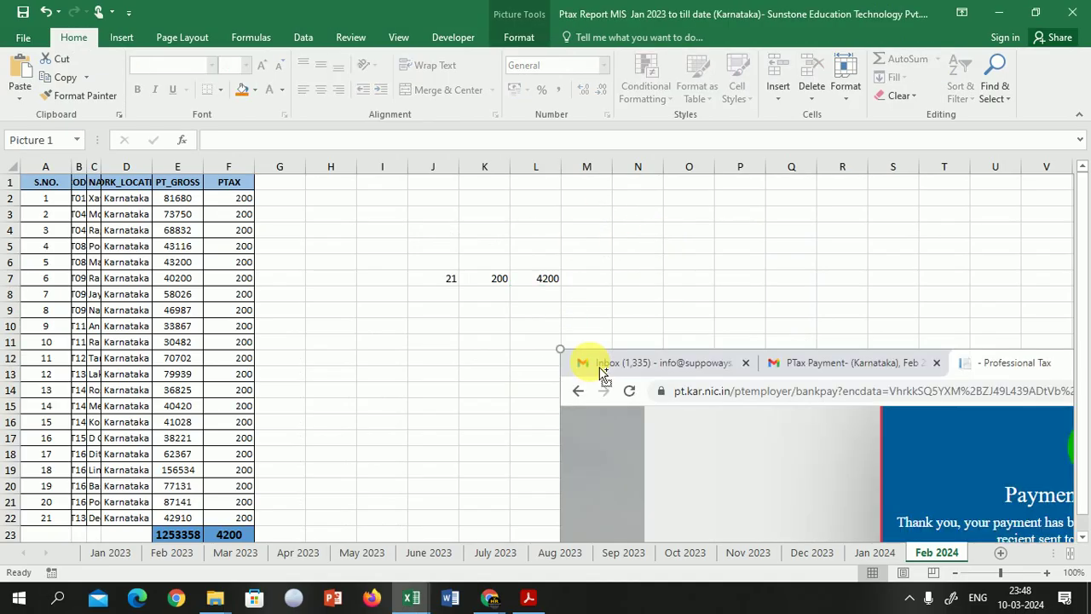
{"action": "key", "text": "alt+Tab"}
{"action": "scroll", "coordinate": [589, 365], "scroll_direction": "up", "scroll_amount": 3}
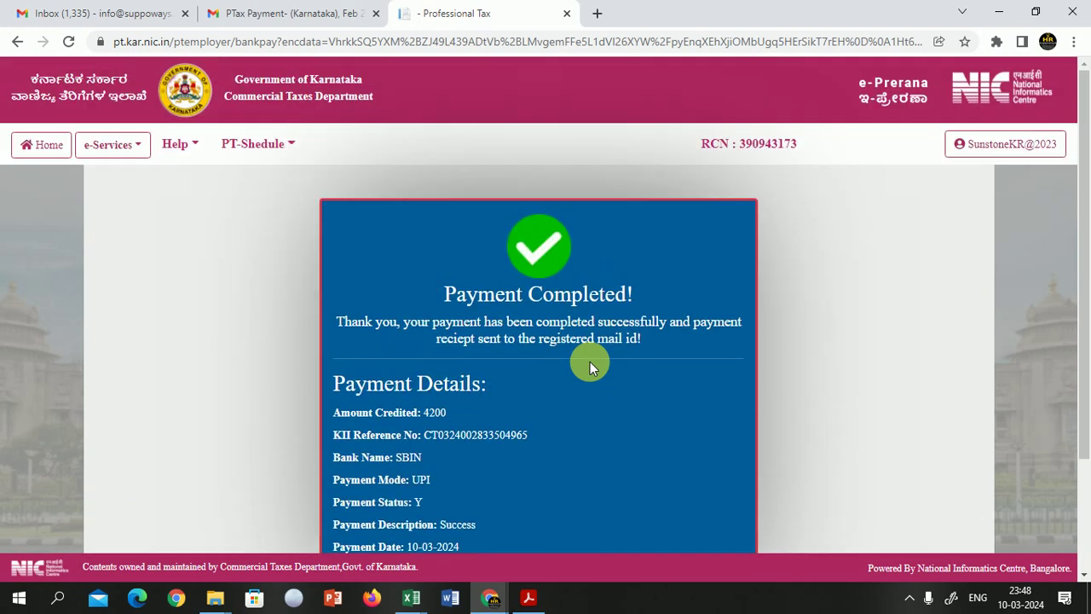
Step: From the Home dashboard, start submitting the February 2024 return under Submit Return
{"action": "left_click", "coordinate": [48, 147]}
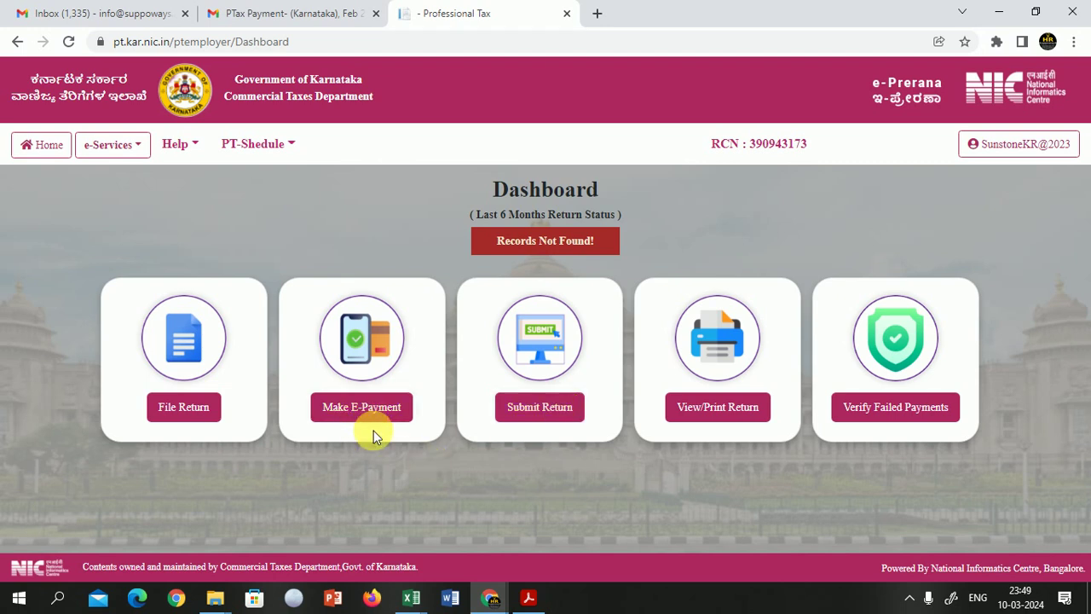
{"action": "left_click", "coordinate": [544, 411]}
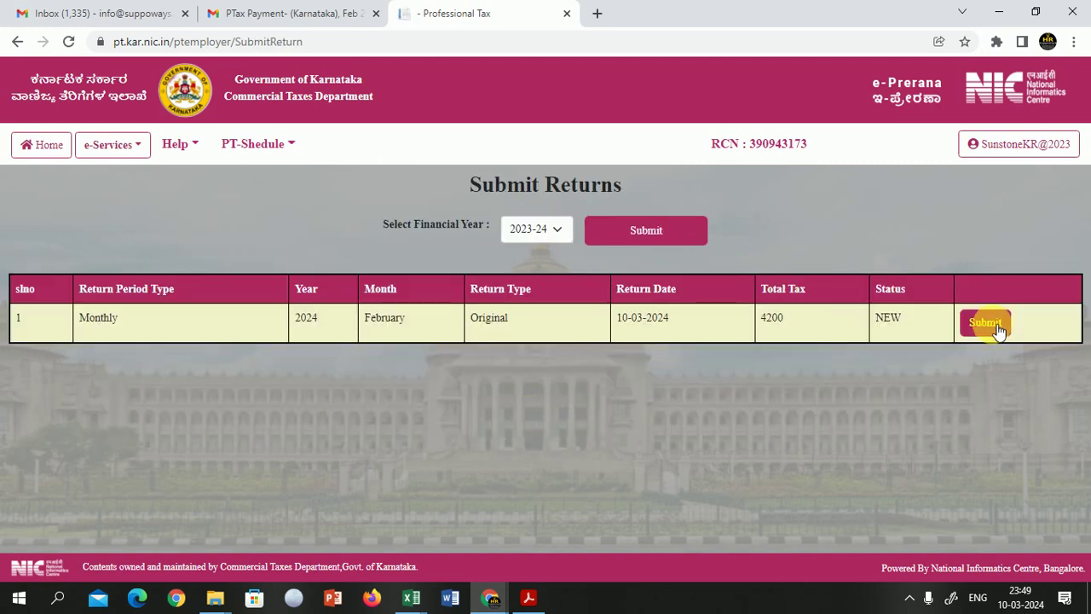
{"action": "left_click", "coordinate": [997, 327]}
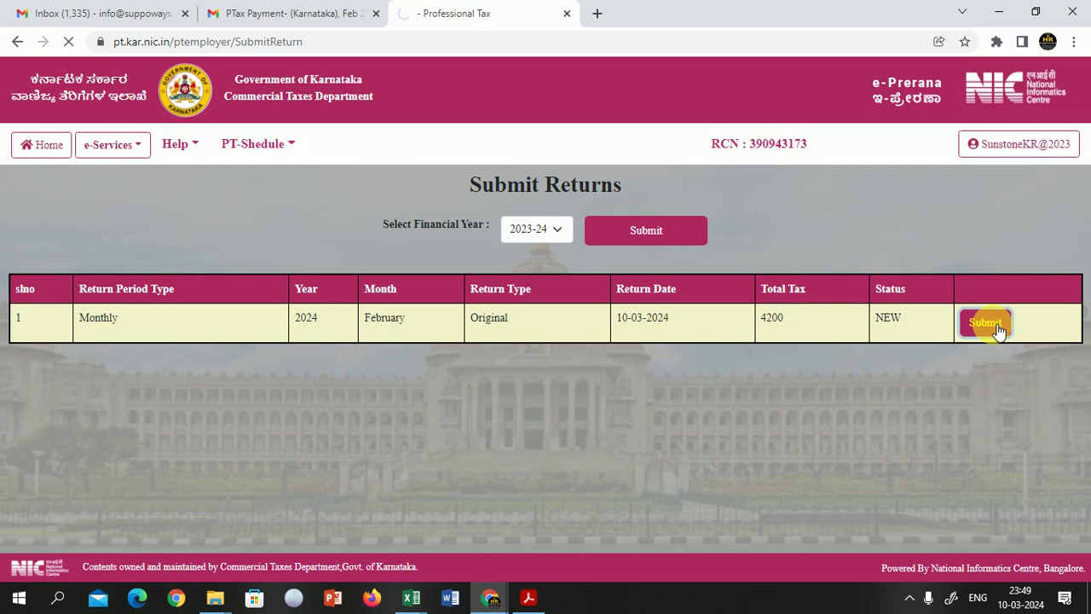
Step: Check the CTD reference number against the receipt screenshot in the Excel workbook
{"action": "scroll", "coordinate": [733, 378], "scroll_direction": "down", "scroll_amount": 2}
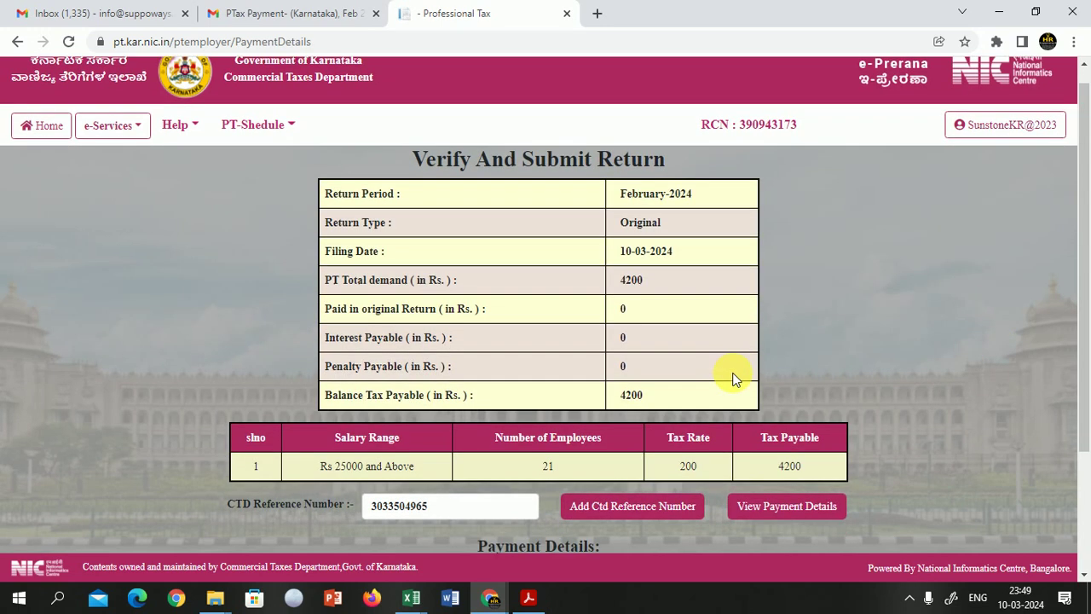
{"action": "scroll", "coordinate": [732, 375], "scroll_direction": "down", "scroll_amount": 1}
{"action": "scroll", "coordinate": [732, 373], "scroll_direction": "down", "scroll_amount": 2}
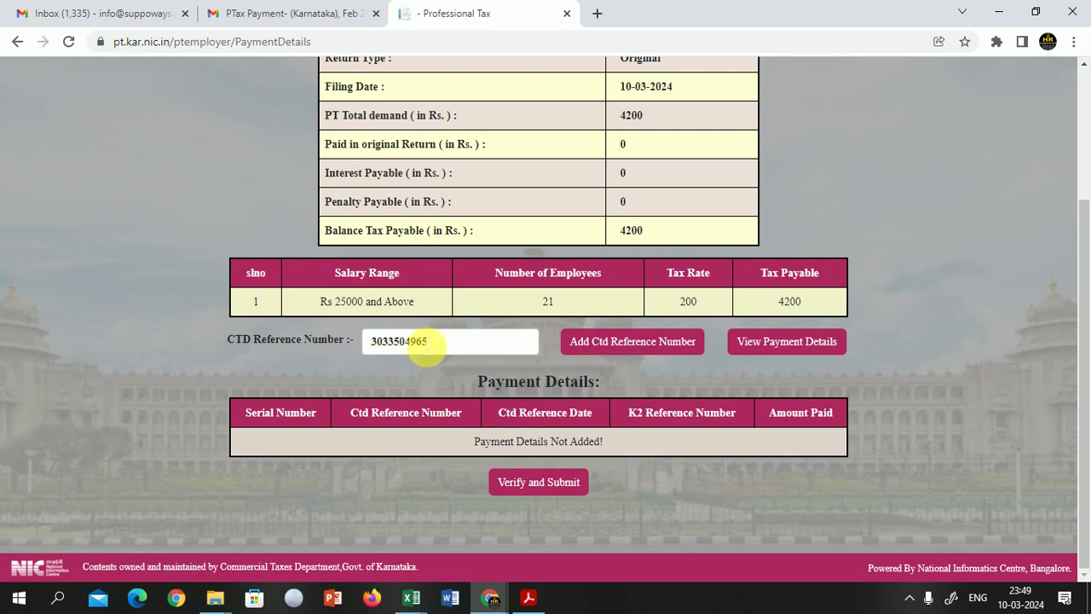
{"action": "key", "text": "alt+Tab"}
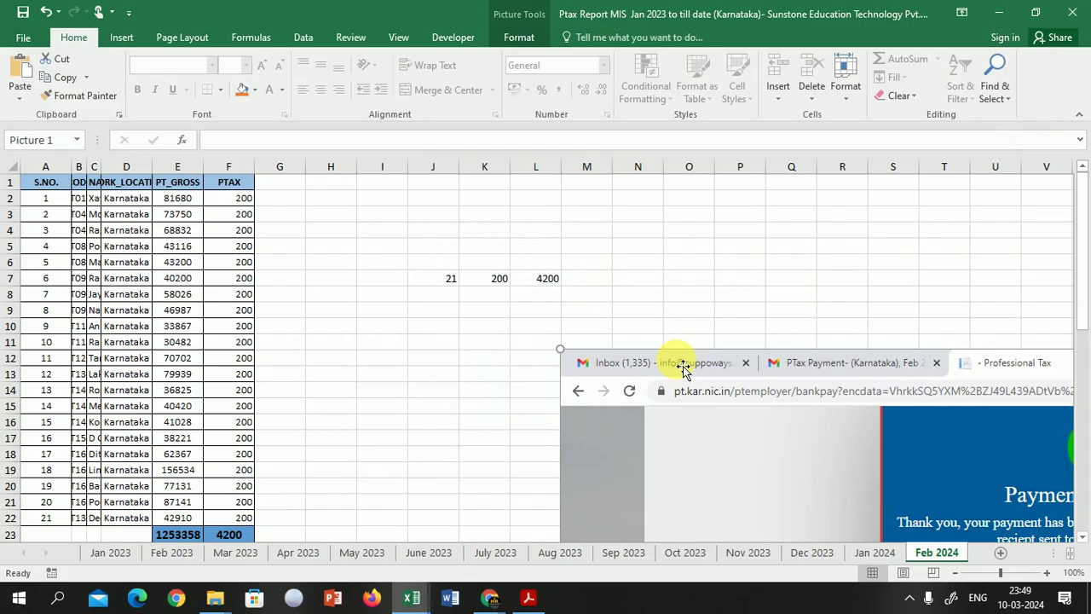
{"action": "left_click_drag", "start_coordinate": [779, 431], "coordinate": [499, 151]}
{"action": "key", "text": "alt+Tab"}
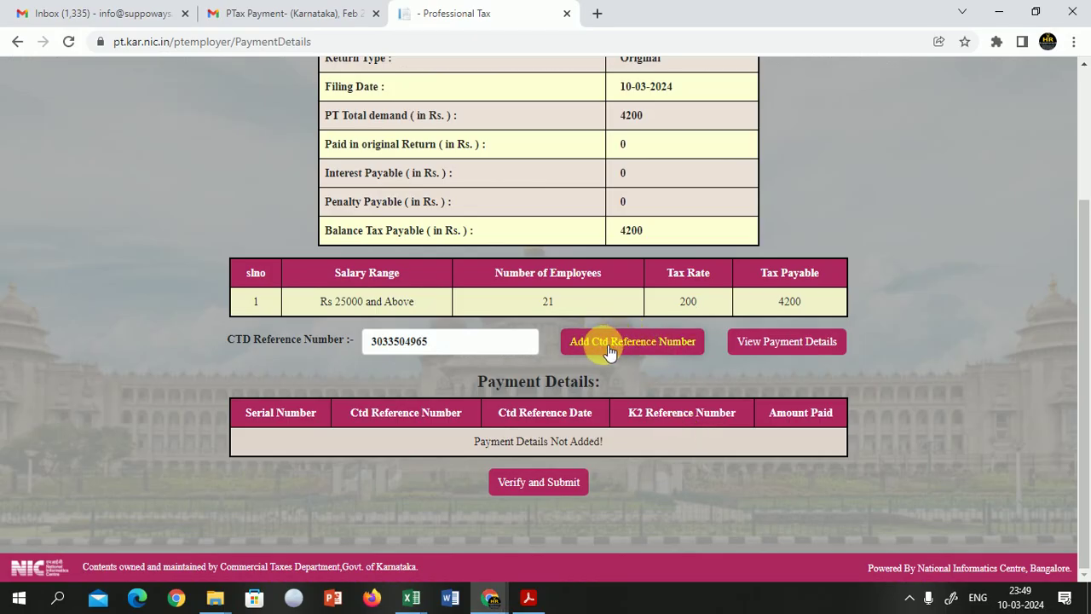
Step: Add the CTD reference number, then verify and submit the February 2024 return
{"action": "left_click", "coordinate": [657, 352]}
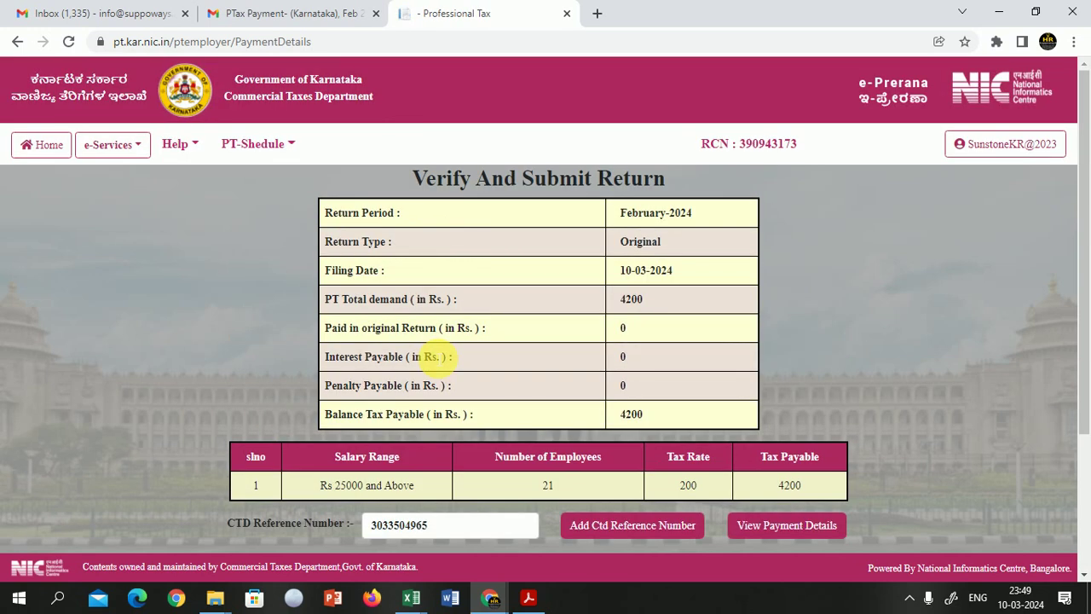
{"action": "scroll", "coordinate": [442, 354], "scroll_direction": "down", "scroll_amount": 1}
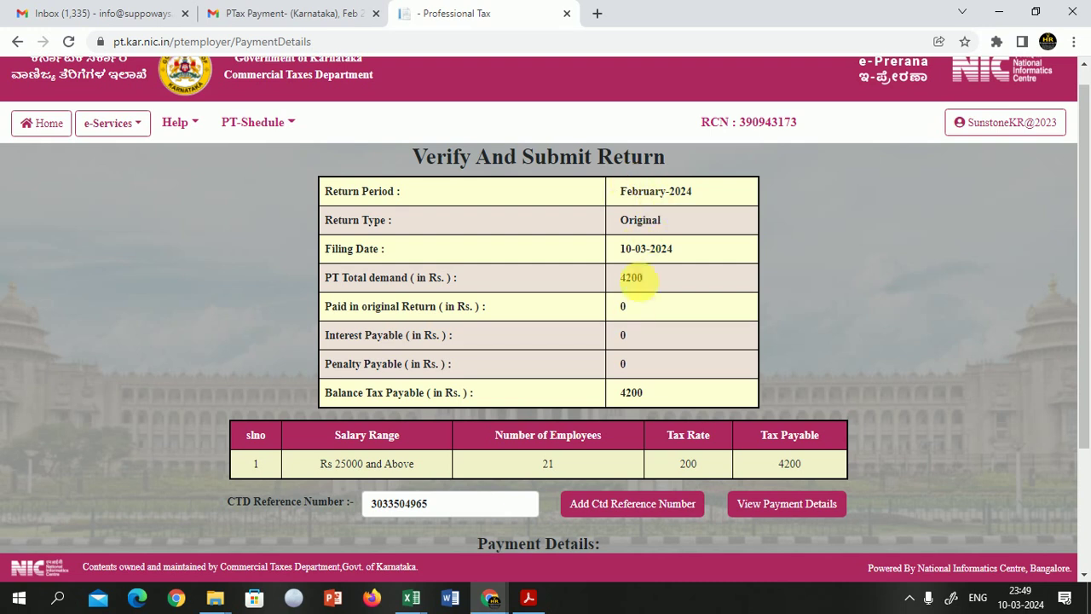
{"action": "scroll", "coordinate": [633, 310], "scroll_direction": "down", "scroll_amount": 2}
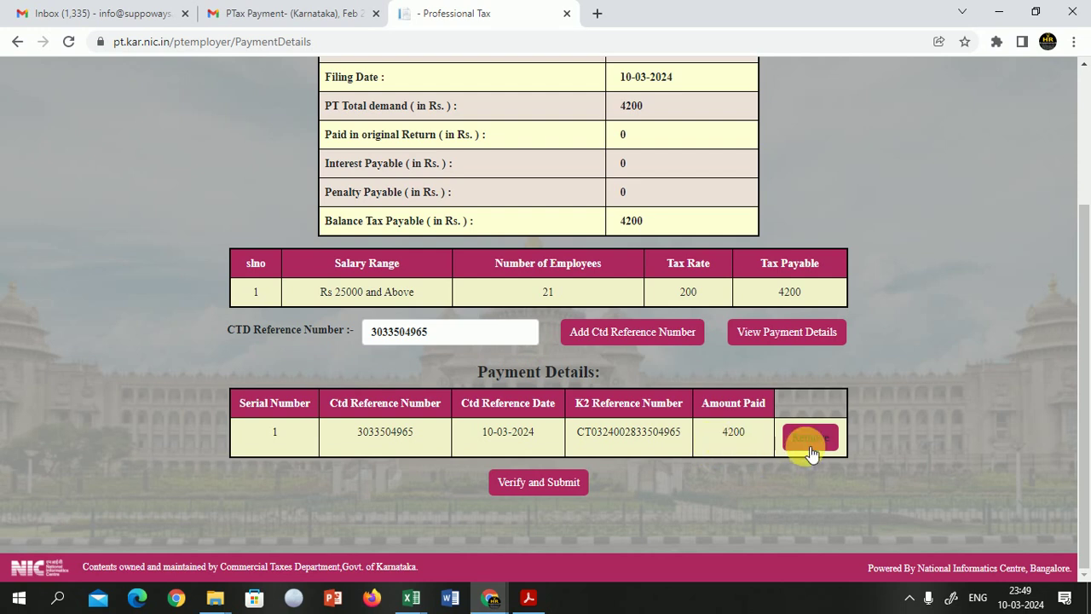
{"action": "left_click", "coordinate": [539, 483]}
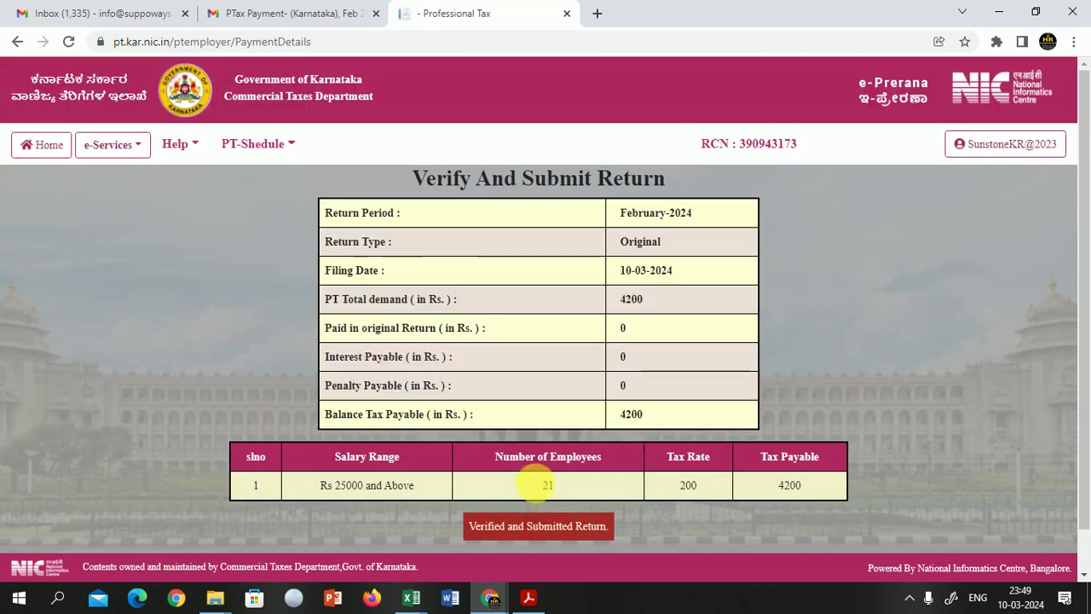
{"action": "left_click", "coordinate": [512, 526]}
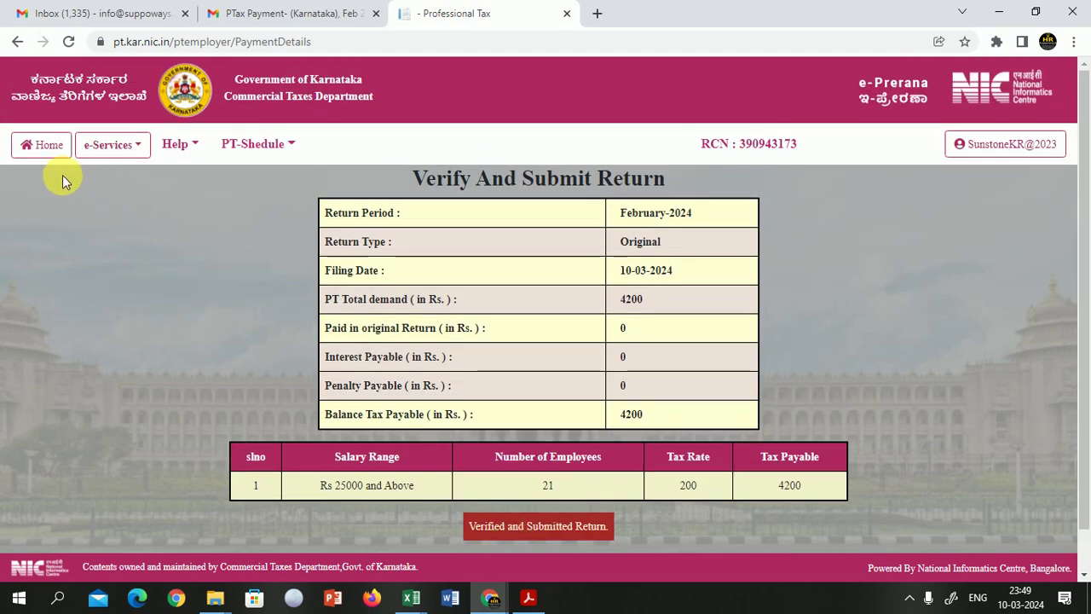
{"action": "left_click", "coordinate": [48, 147]}
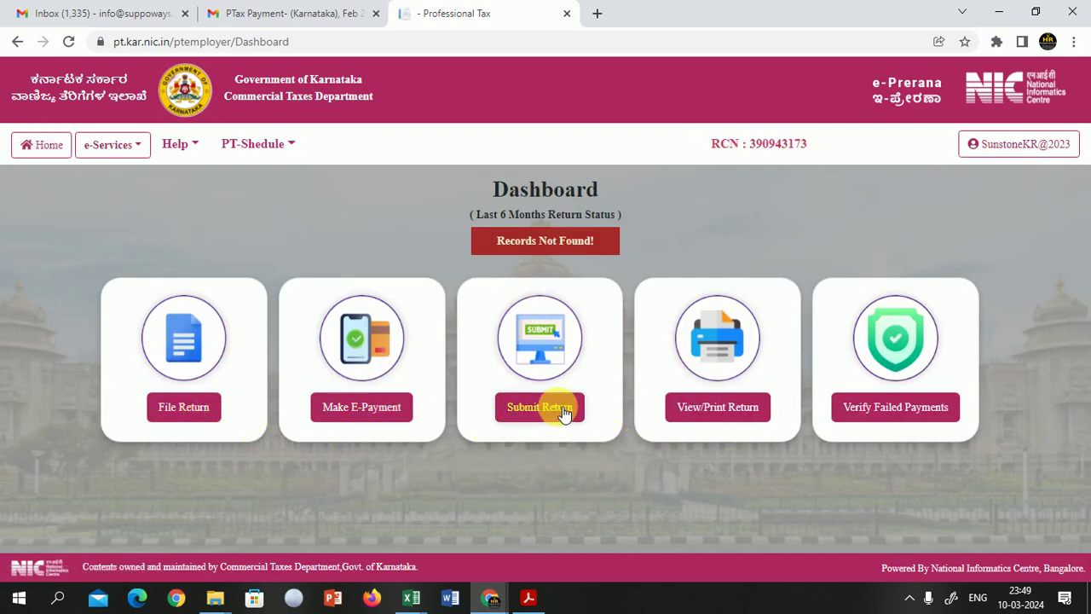
Step: View the February 2024 return in View/Print Returns: 21 employees, Grand Total 4200
{"action": "left_click", "coordinate": [713, 410]}
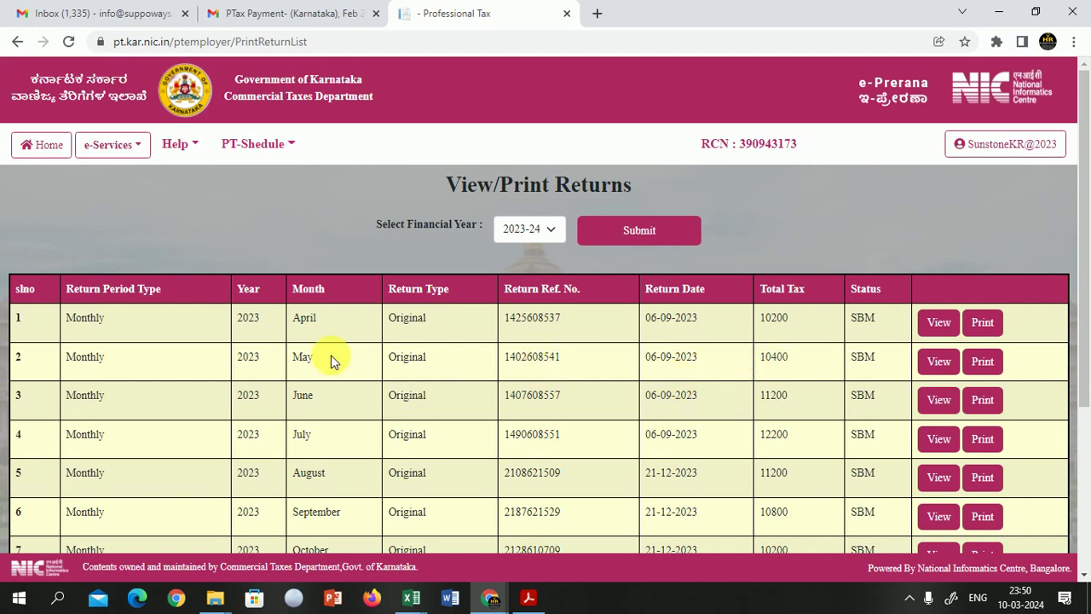
{"action": "scroll", "coordinate": [332, 366], "scroll_direction": "down", "scroll_amount": 3}
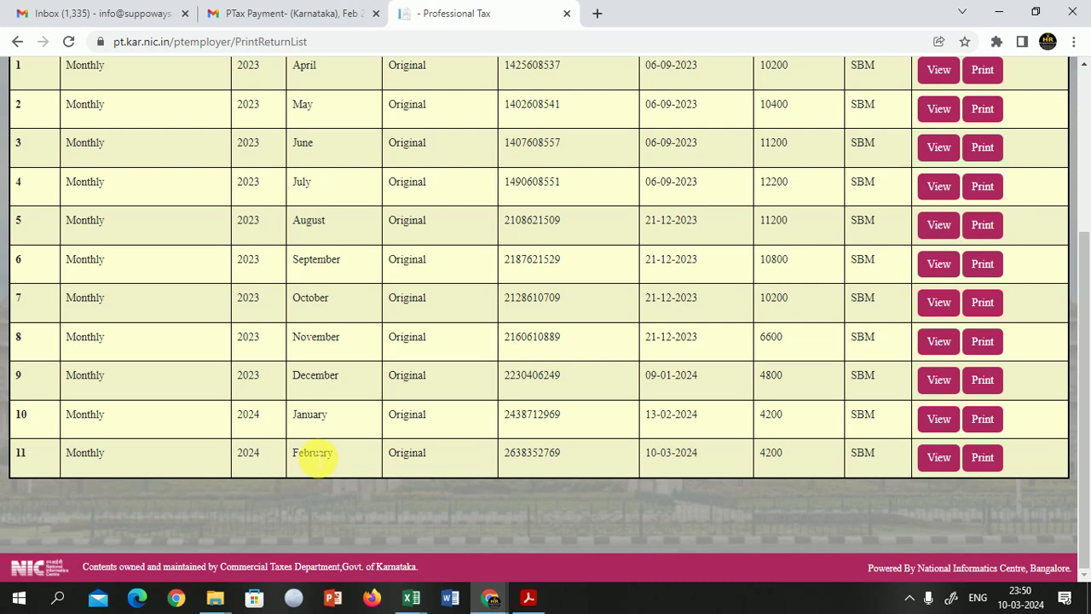
{"action": "double_click", "coordinate": [328, 451]}
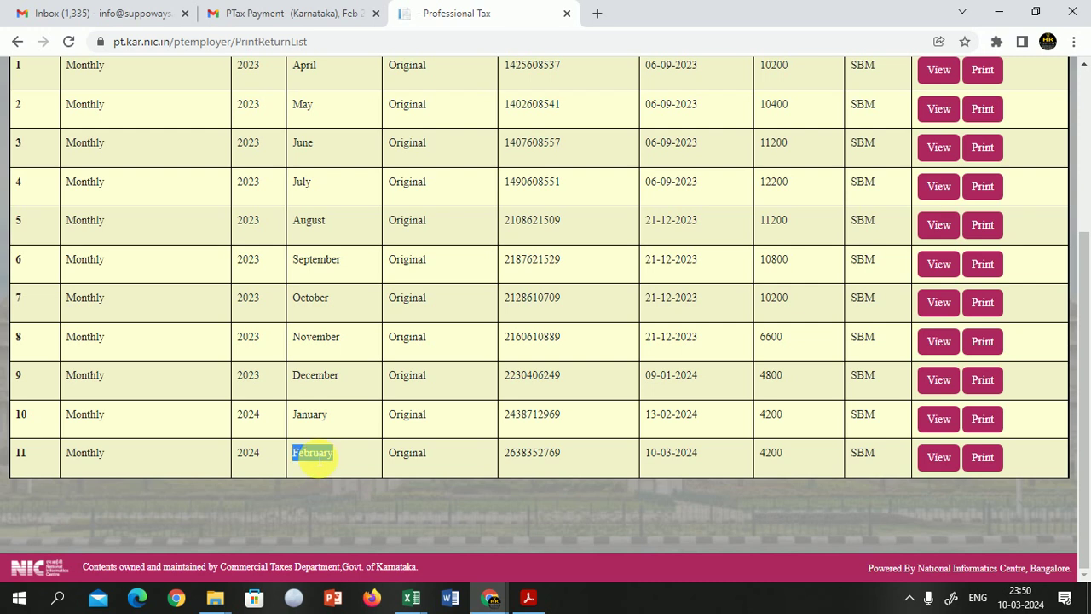
{"action": "left_click", "coordinate": [940, 461]}
{"action": "scroll", "coordinate": [768, 459], "scroll_direction": "down", "scroll_amount": 1}
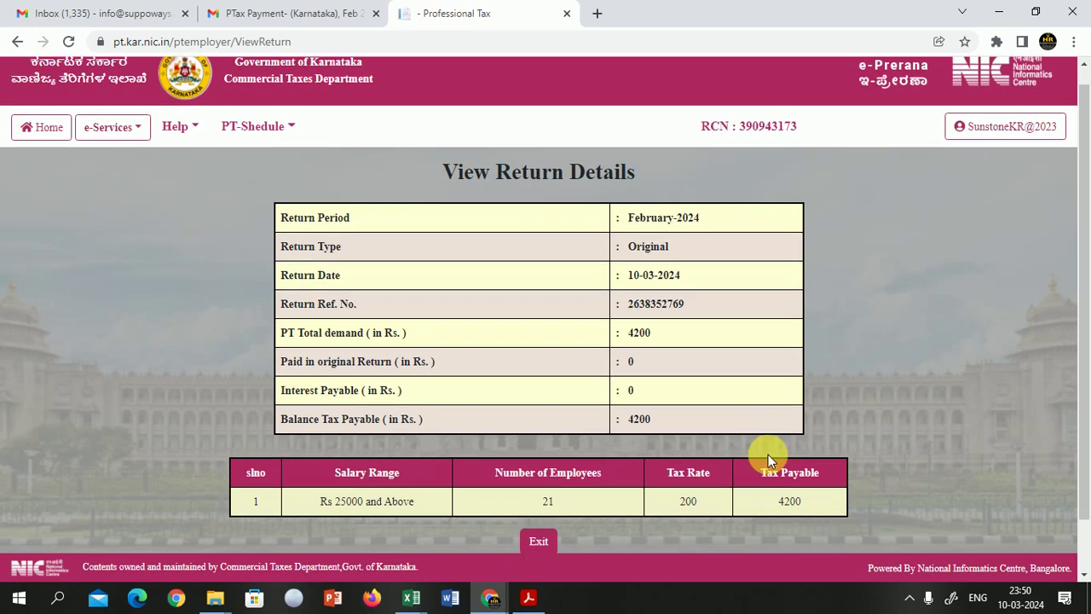
{"action": "scroll", "coordinate": [767, 459], "scroll_direction": "down", "scroll_amount": 1}
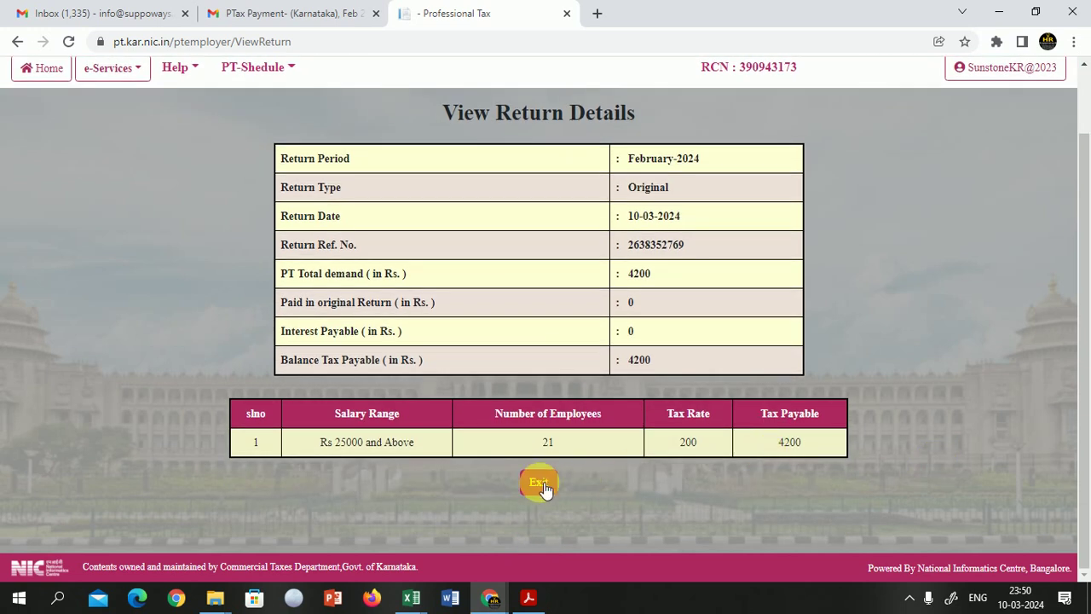
{"action": "scroll", "coordinate": [775, 463], "scroll_direction": "down", "scroll_amount": 3}
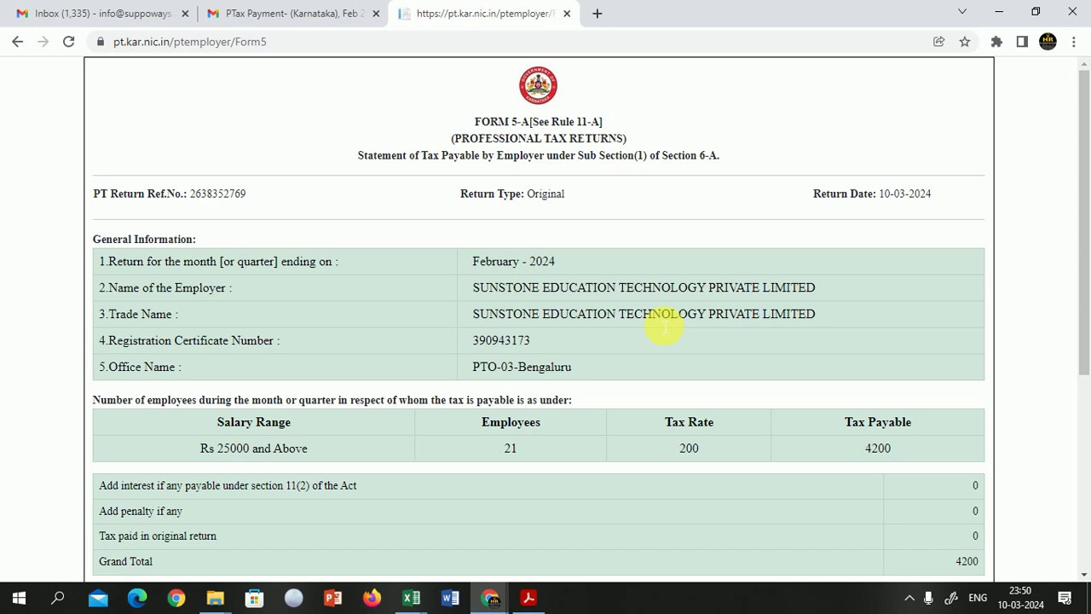
Step: Save the February 2024 Form 5-A as PDF 'Form5' in Downloads, then exit
{"action": "scroll", "coordinate": [663, 328], "scroll_direction": "down", "scroll_amount": 3}
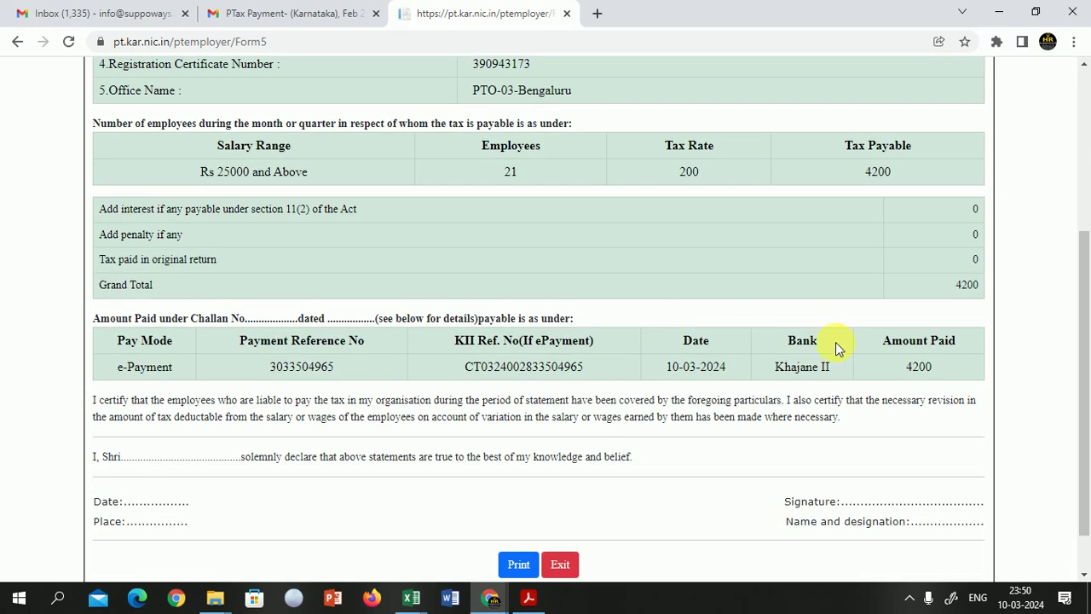
{"action": "scroll", "coordinate": [837, 347], "scroll_direction": "down", "scroll_amount": 1}
{"action": "left_click", "coordinate": [520, 509]}
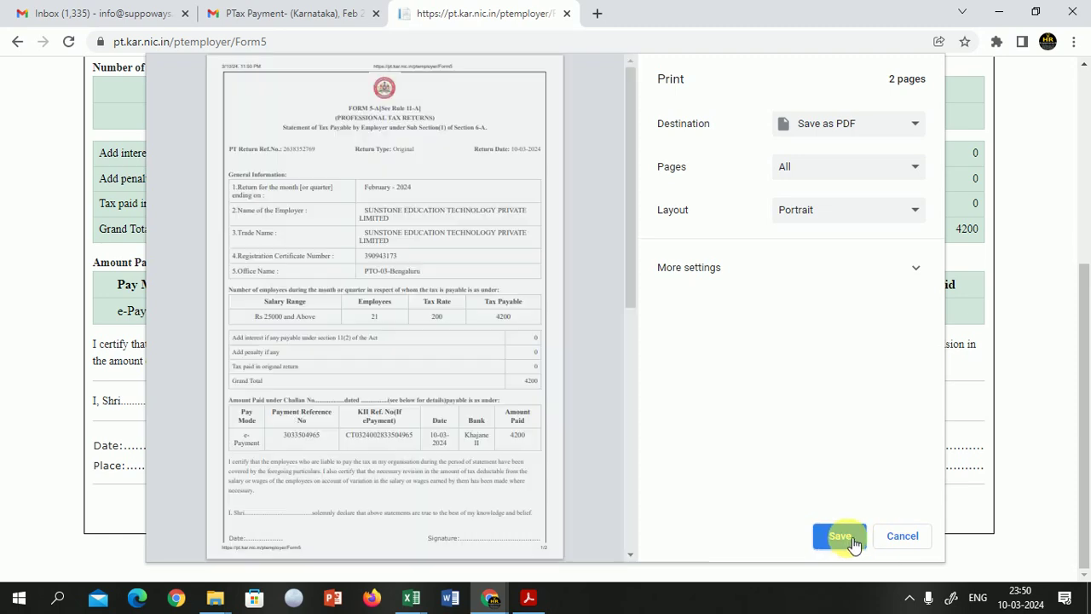
{"action": "left_click", "coordinate": [844, 538]}
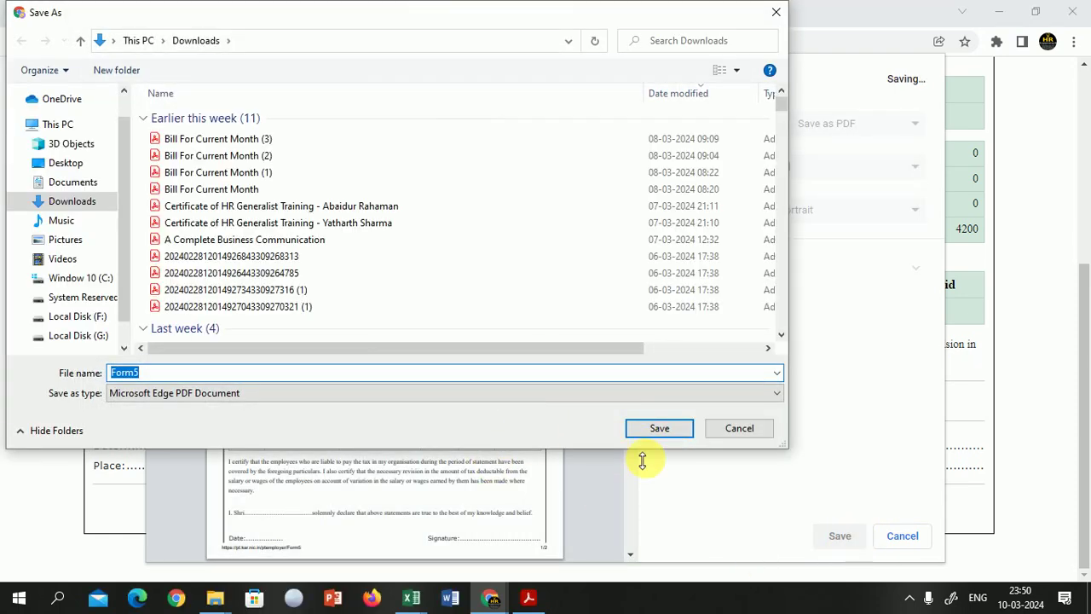
{"action": "left_click", "coordinate": [674, 430]}
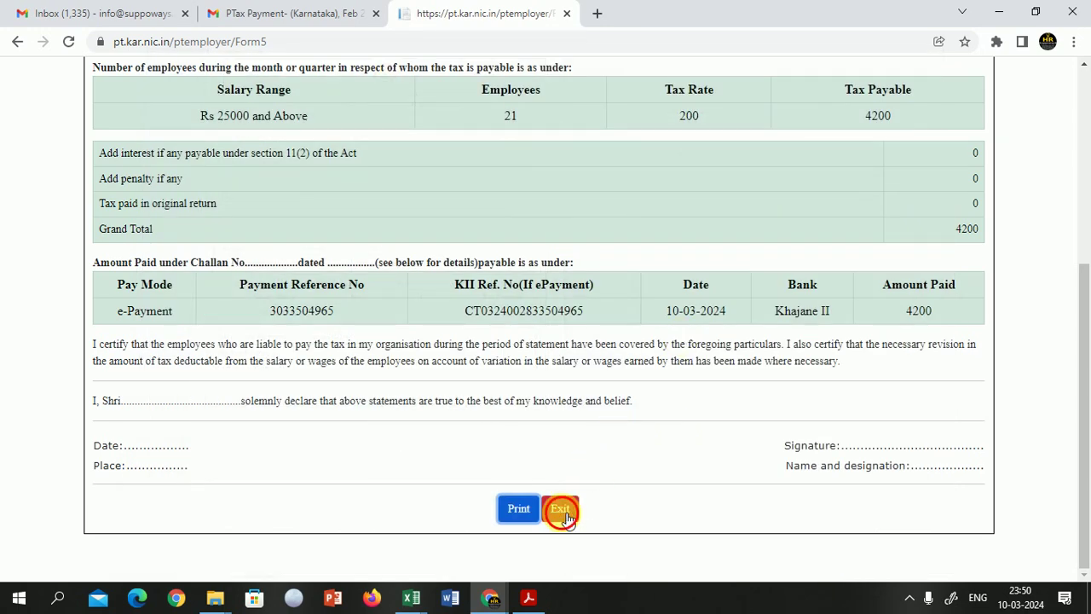
{"action": "left_click", "coordinate": [559, 510]}
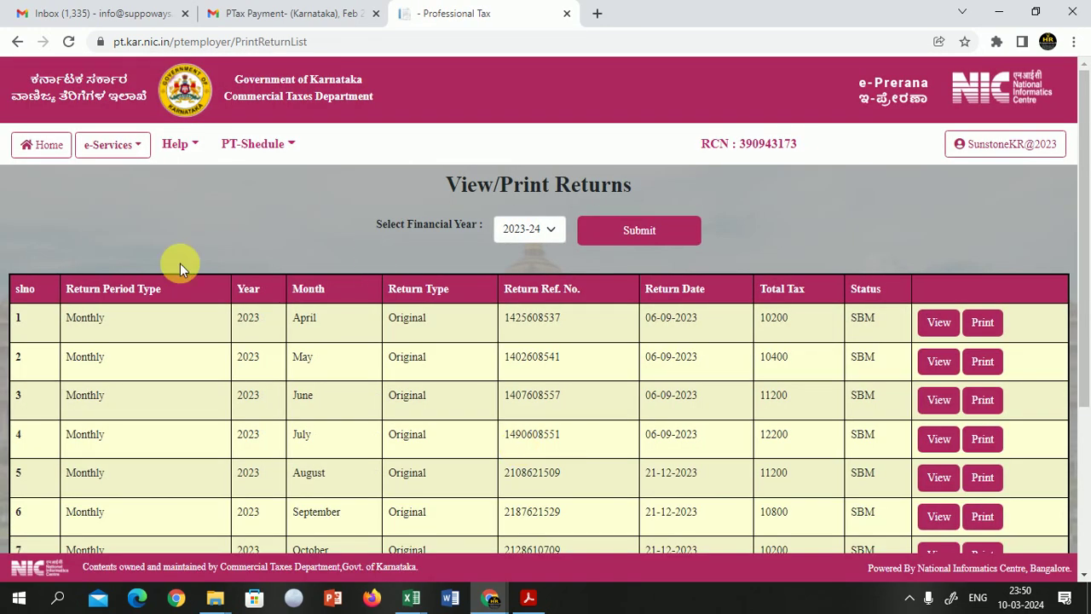
{"action": "left_click", "coordinate": [49, 151]}
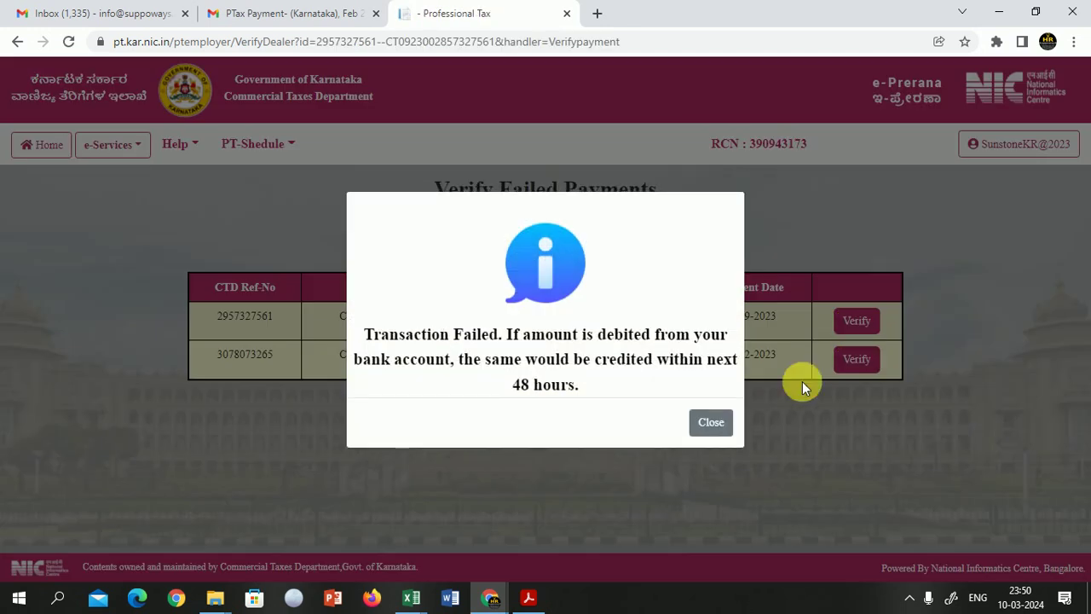
Step: Confirm the June and October 2023 payments as failed transactions, closing each notice
{"action": "left_click", "coordinate": [712, 423]}
{"action": "left_click", "coordinate": [713, 423]}
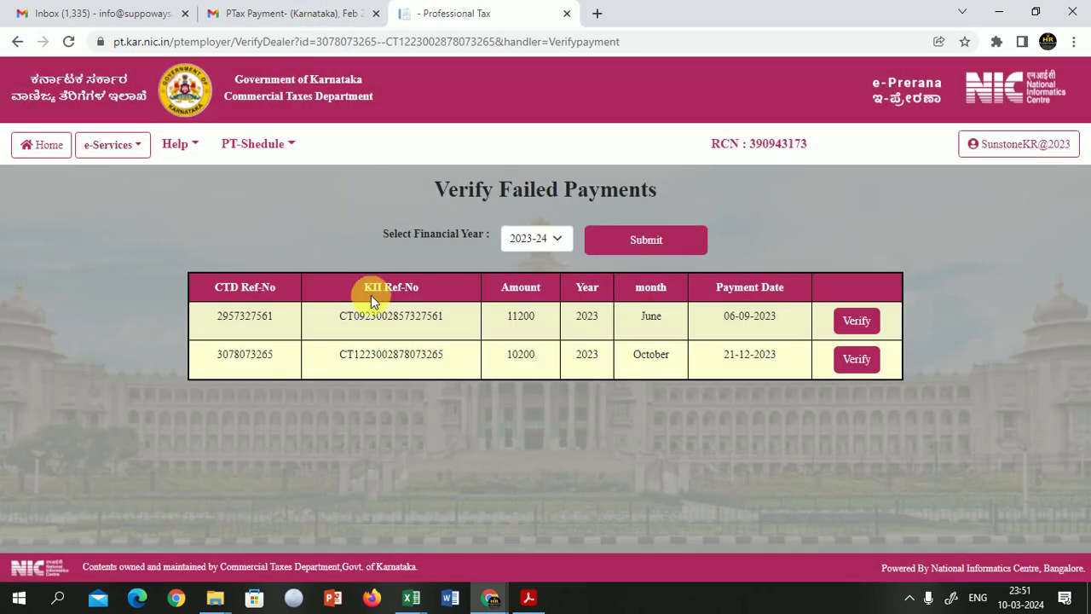
{"action": "key", "text": "alt+Tab"}
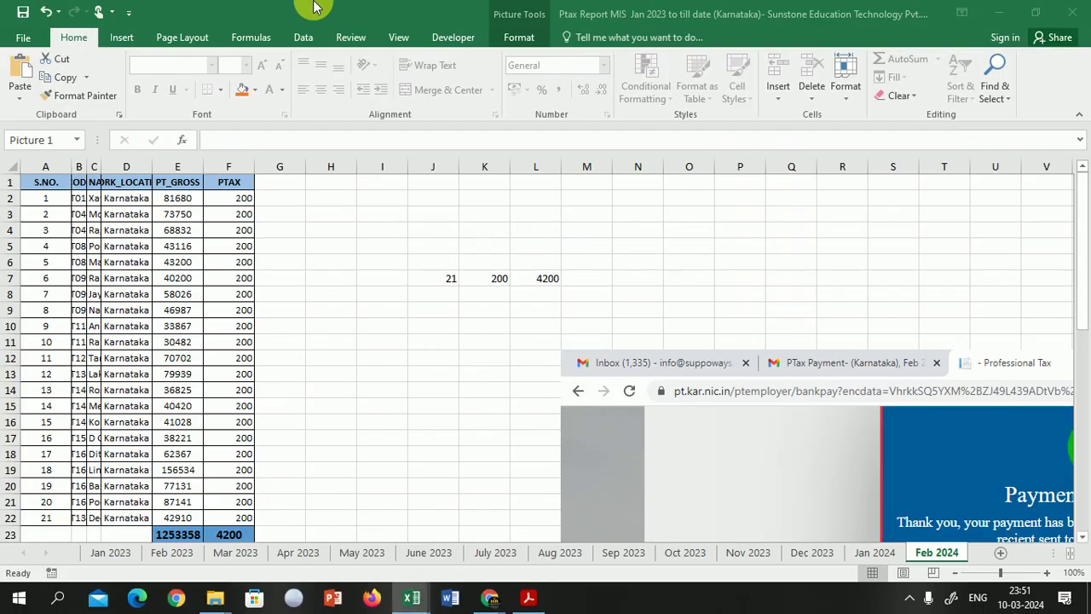
Step: Scroll through the videos on the Suppoways HR Practical Training & Services YouTube channel
{"action": "key", "text": "alt+Tab"}
{"action": "key", "text": "alt+Tab"}
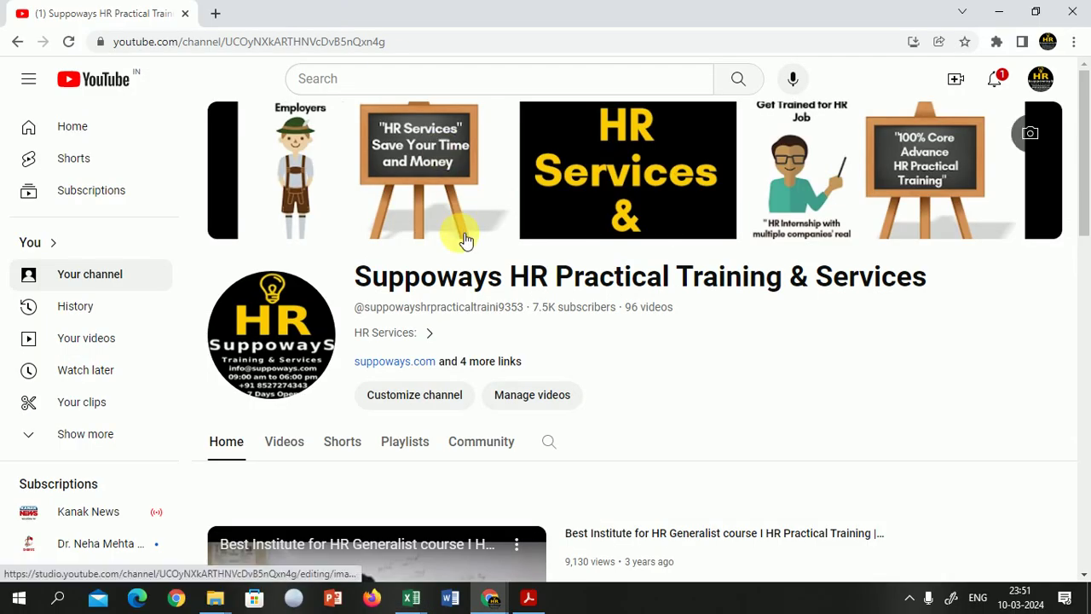
{"action": "scroll", "coordinate": [463, 237], "scroll_direction": "down", "scroll_amount": 1}
{"action": "scroll", "coordinate": [464, 241], "scroll_direction": "down", "scroll_amount": 6}
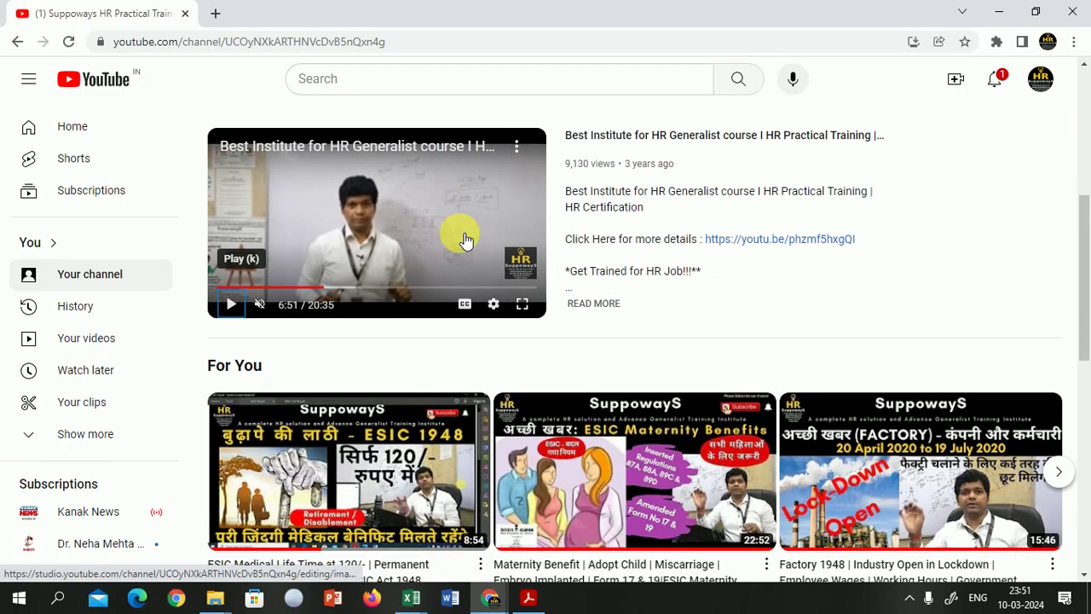
{"action": "scroll", "coordinate": [465, 240], "scroll_direction": "down", "scroll_amount": 2}
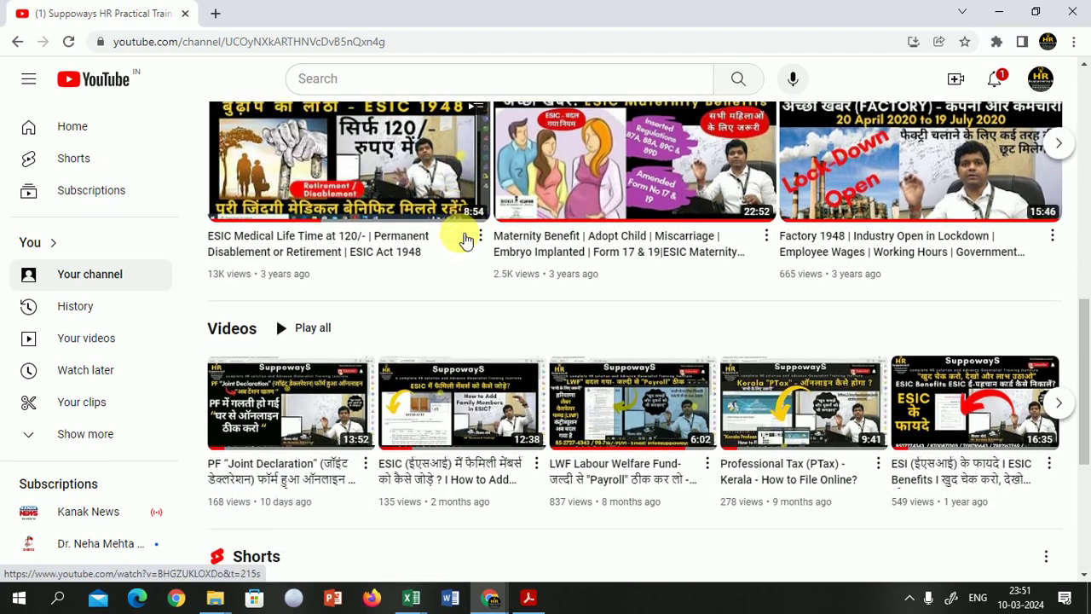
{"action": "scroll", "coordinate": [464, 241], "scroll_direction": "up", "scroll_amount": 1}
{"action": "key", "text": "alt+Tab"}
{"action": "key", "text": "alt+Tab"}
{"action": "key", "text": "alt+Tab"}
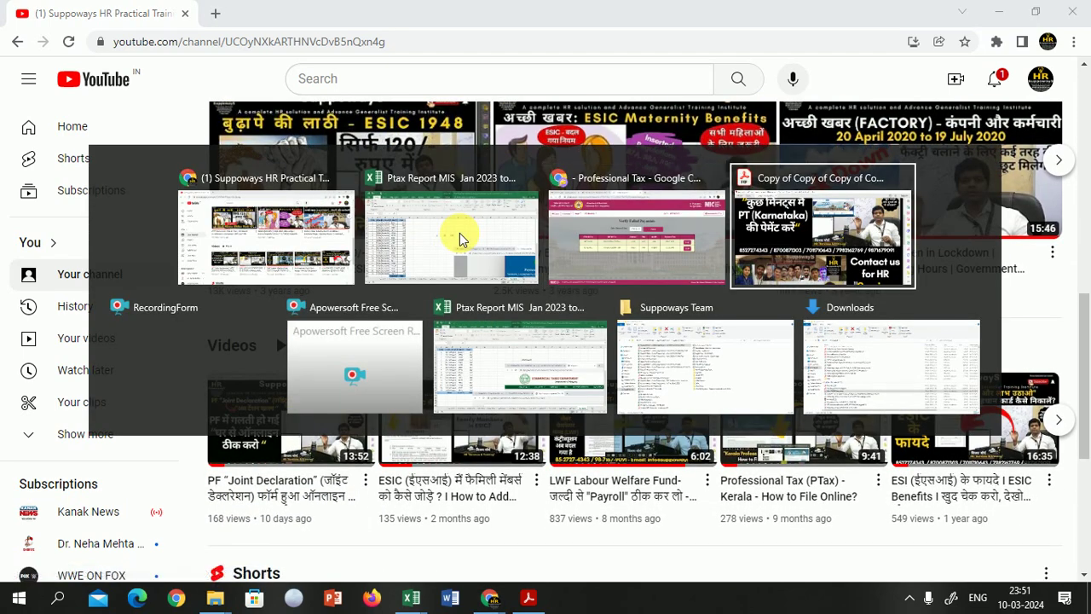
{"action": "scroll", "coordinate": [464, 239], "scroll_direction": "down", "scroll_amount": 1}
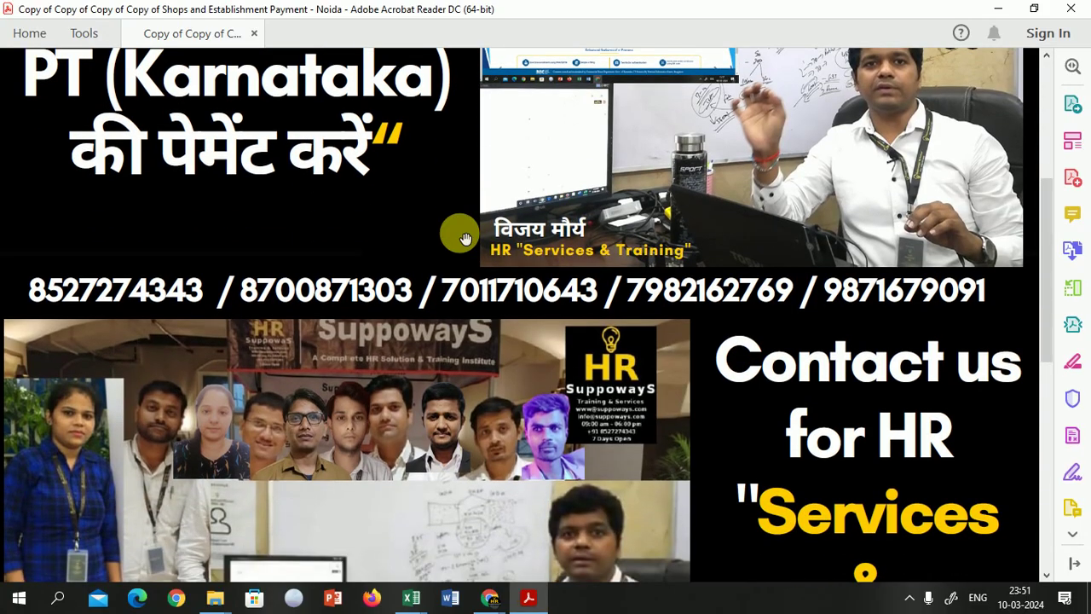
{"action": "scroll", "coordinate": [464, 239], "scroll_direction": "down", "scroll_amount": 3}
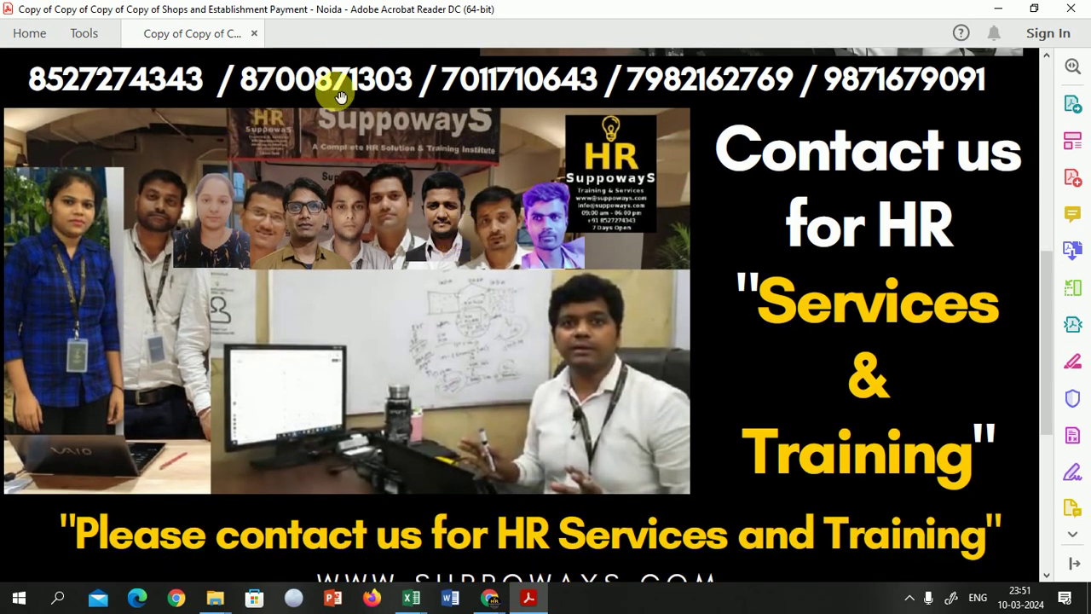
{"action": "scroll", "coordinate": [736, 515], "scroll_direction": "down", "scroll_amount": 1}
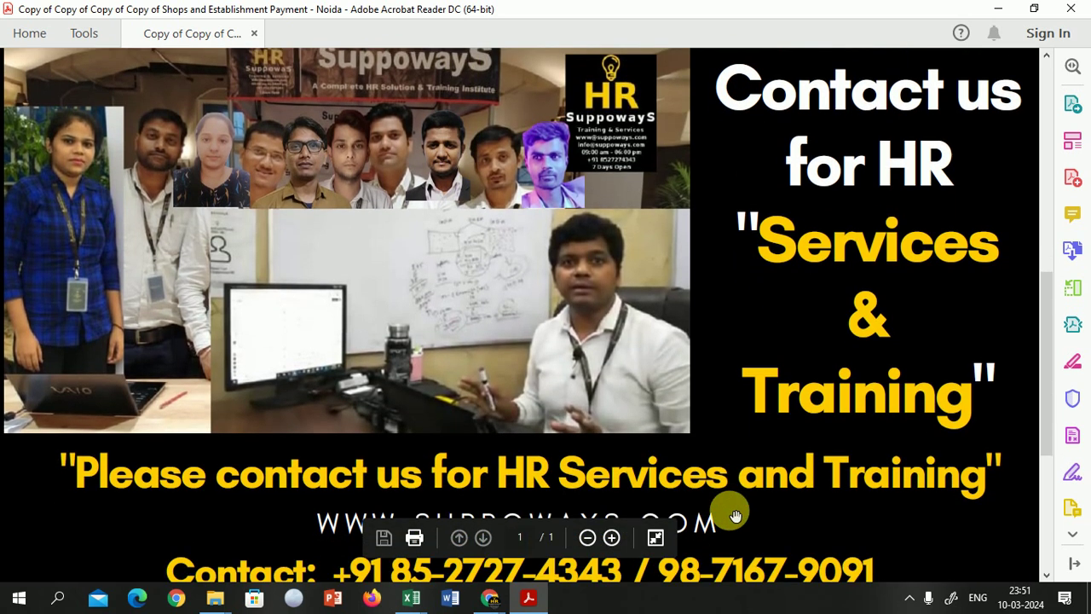
{"action": "scroll", "coordinate": [735, 516], "scroll_direction": "down", "scroll_amount": 1}
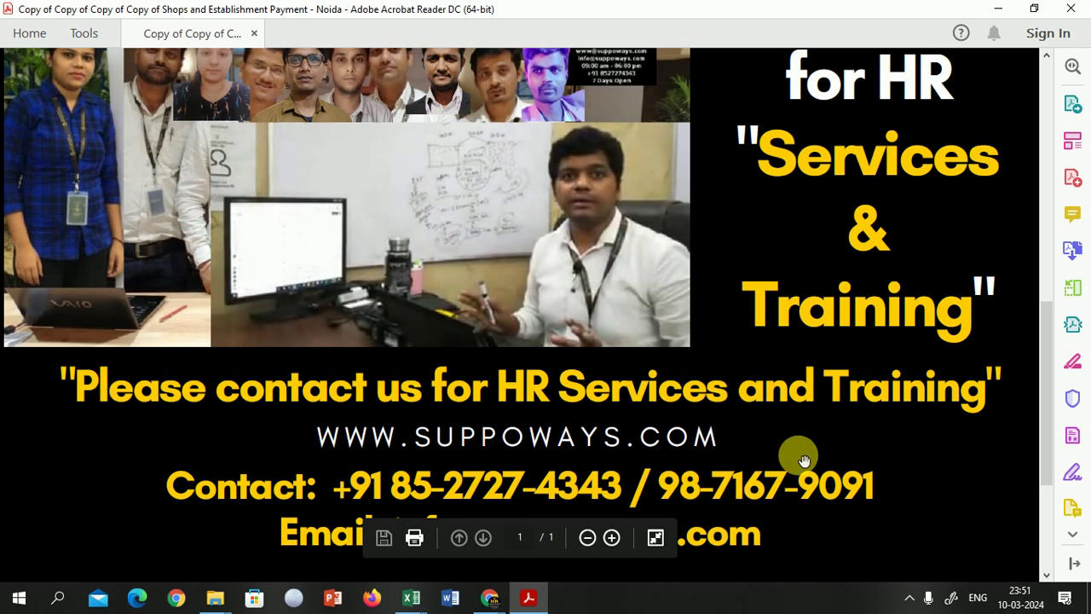
{"action": "scroll", "coordinate": [804, 460], "scroll_direction": "up", "scroll_amount": 1}
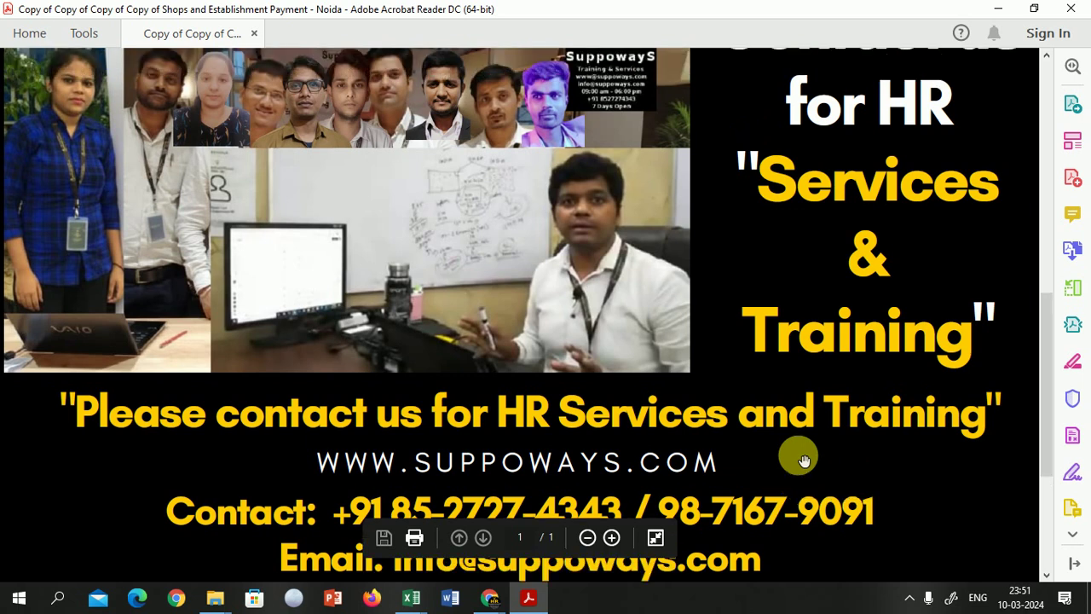
{"action": "scroll", "coordinate": [927, 473], "scroll_direction": "up", "scroll_amount": 3}
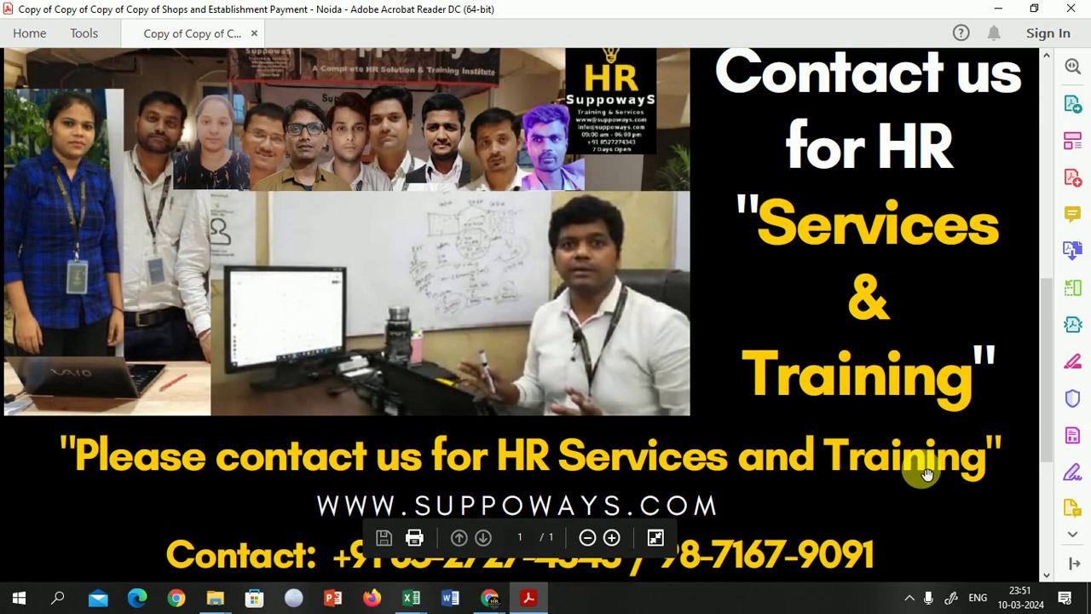